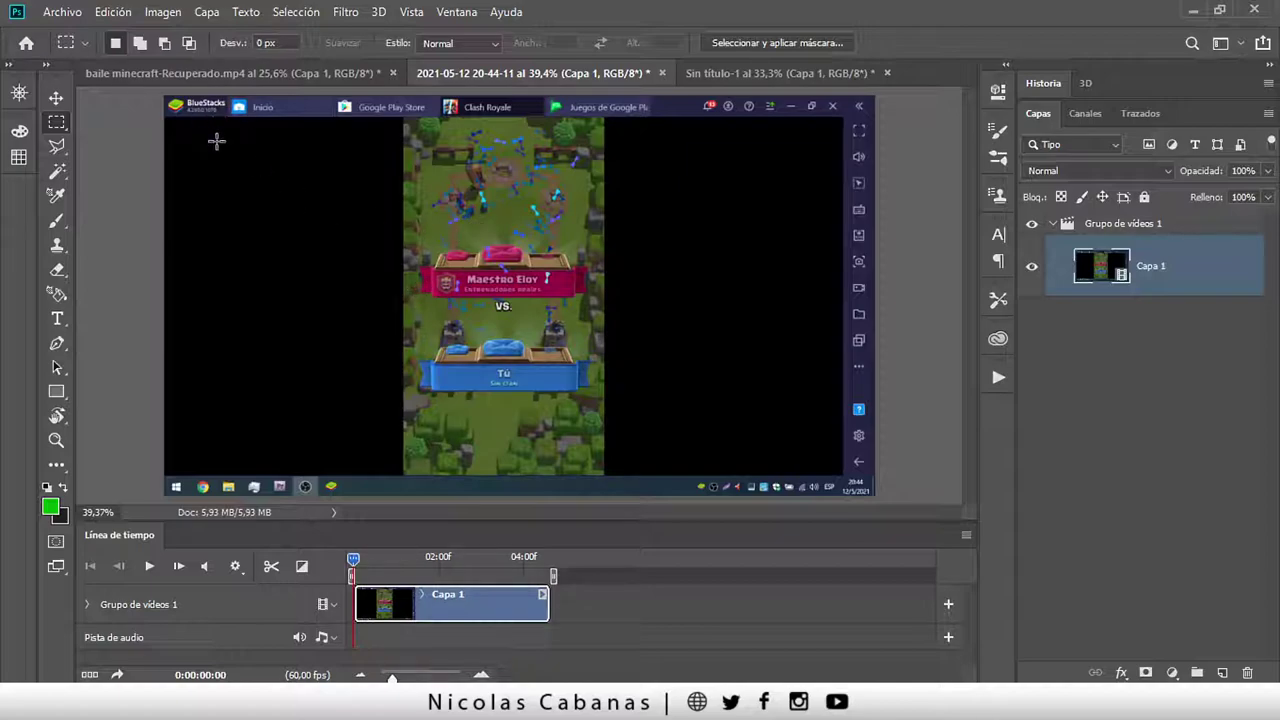
- Step History back through the Recortar final del clip states to Marco rectangular, restoring the game-area marquee
key(z)
drag(206, 126, 222, 125)
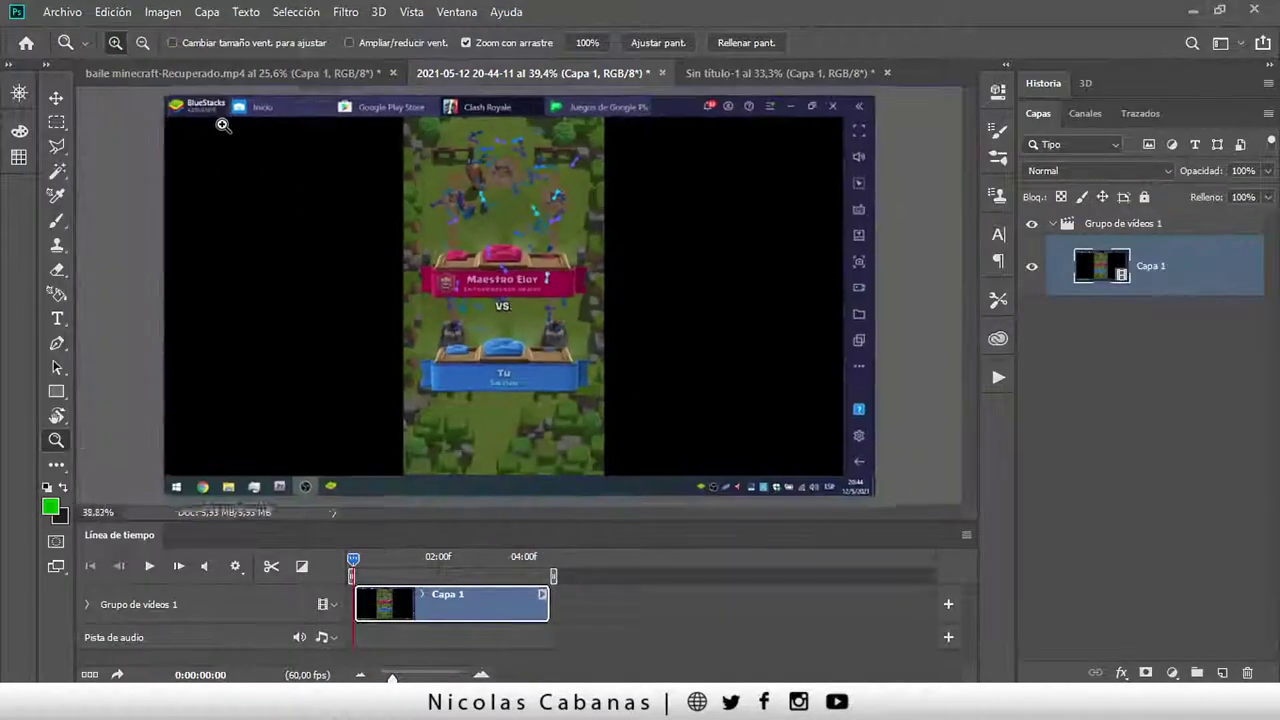
drag(380, 163, 366, 174)
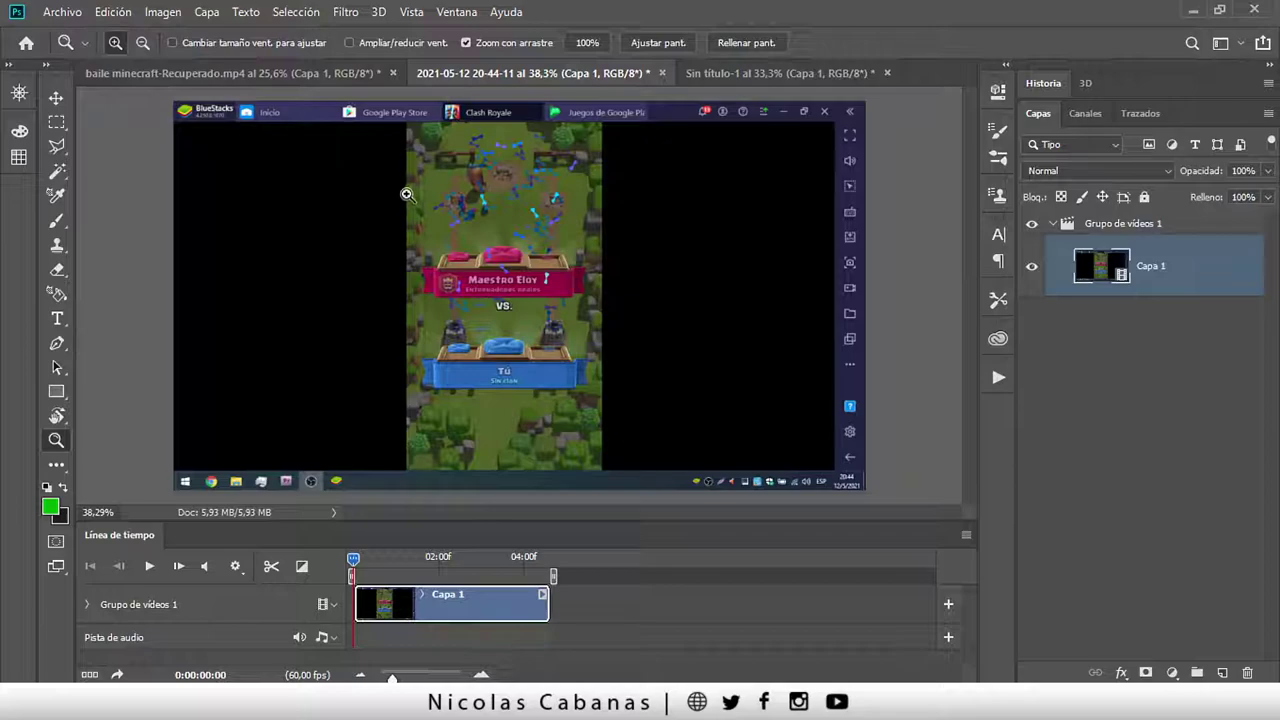
mouse_move(433, 248)
mouse_down()
mouse_move(466, 252)
mouse_move(467, 266)
mouse_up()
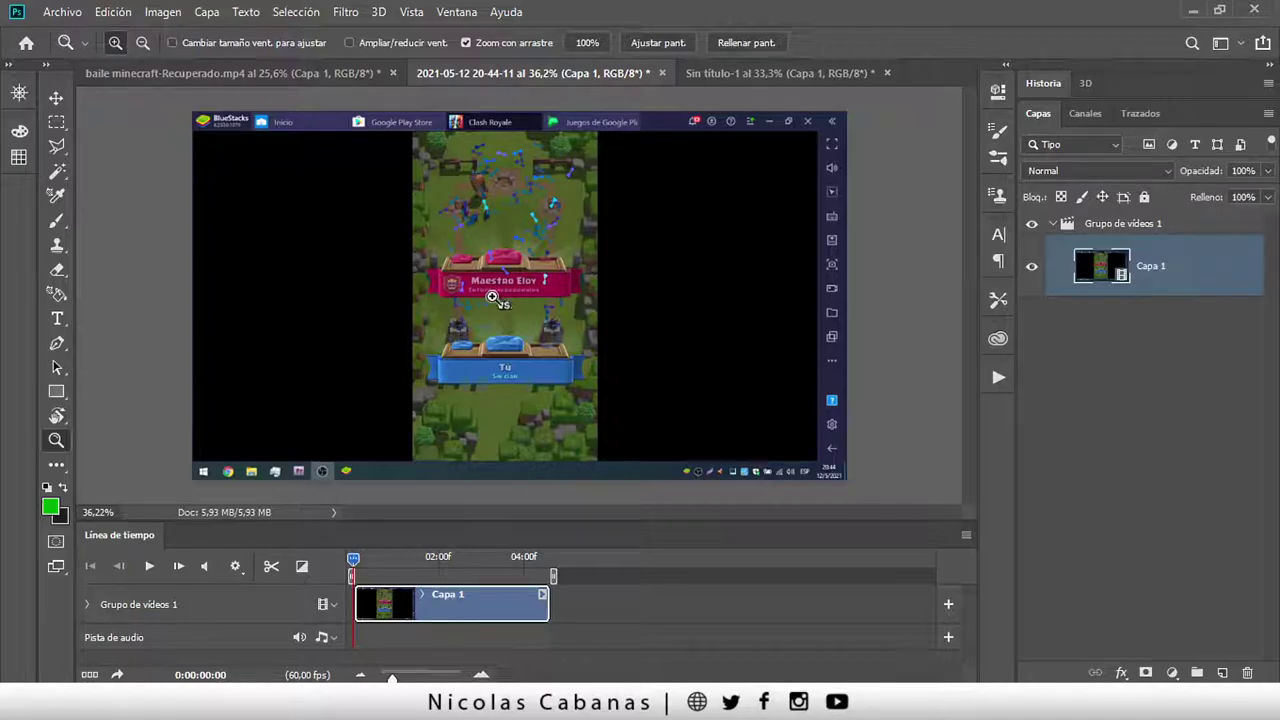
drag(492, 297, 510, 305)
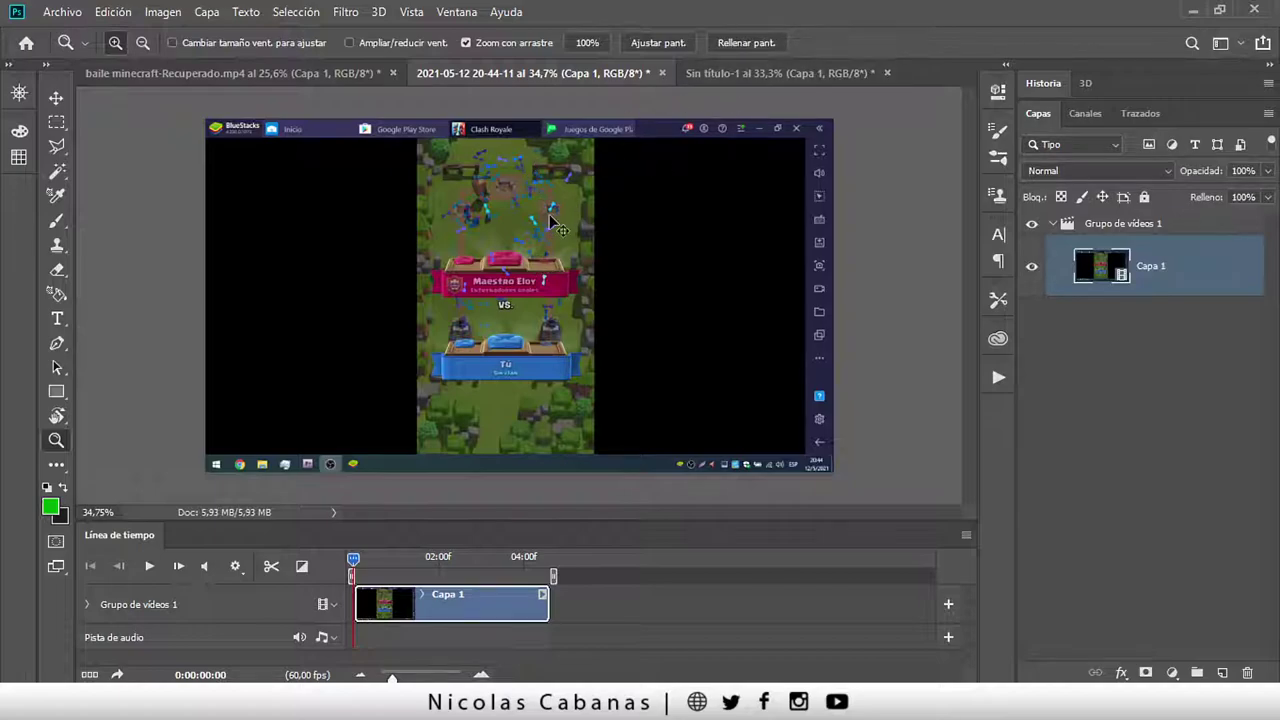
click(1047, 87)
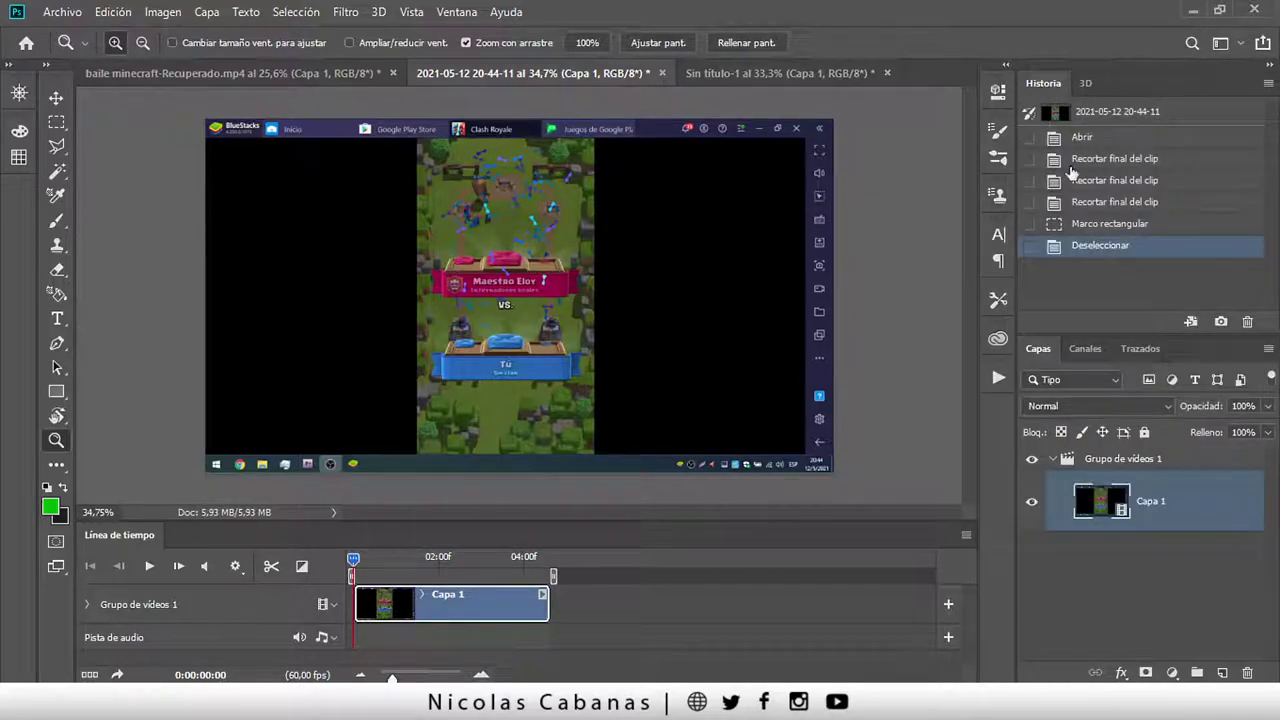
click(1106, 116)
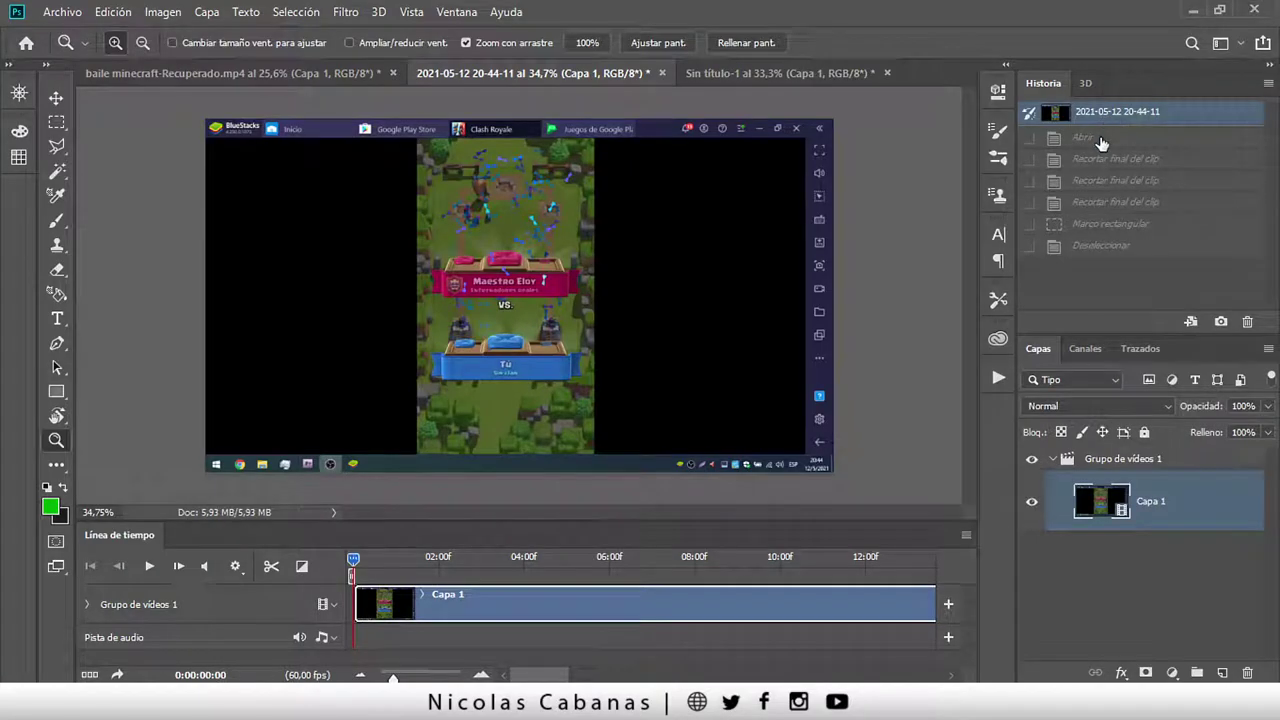
click(1100, 139)
click(1110, 181)
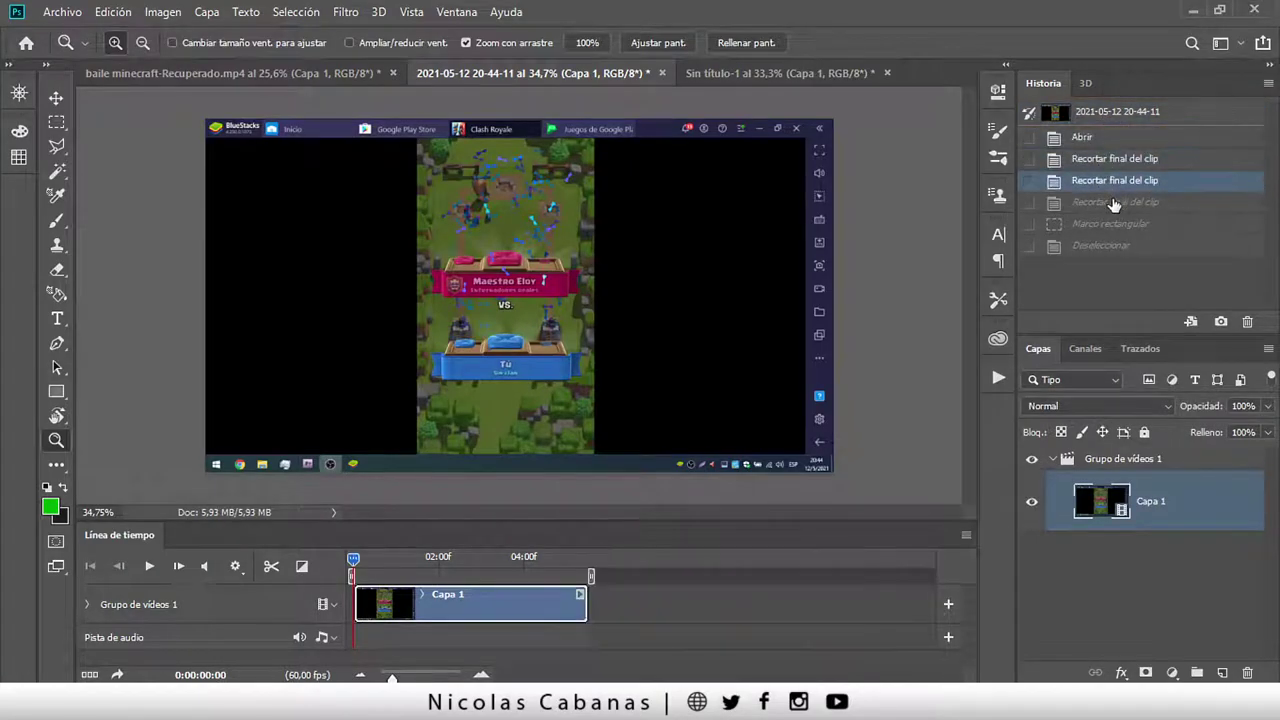
click(1109, 224)
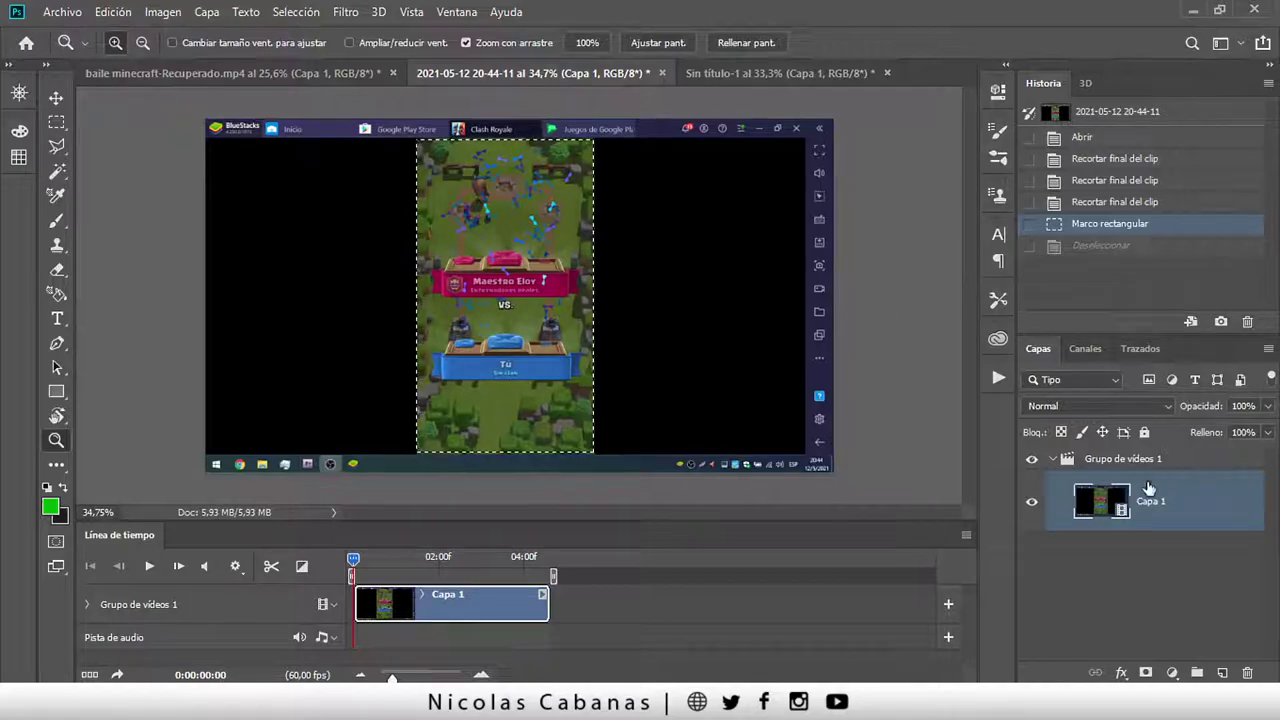
- Add a layer mask around the game area and trim transparent pixels to crop the canvas
click(1146, 673)
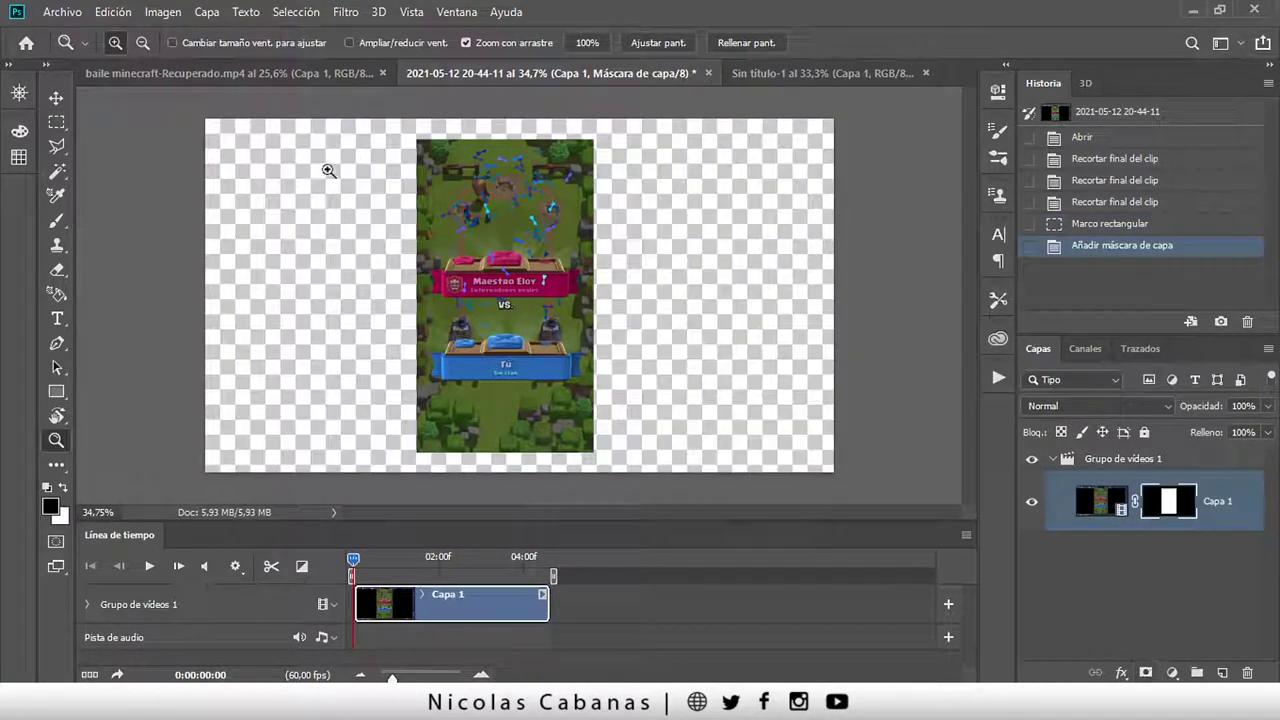
click(158, 12)
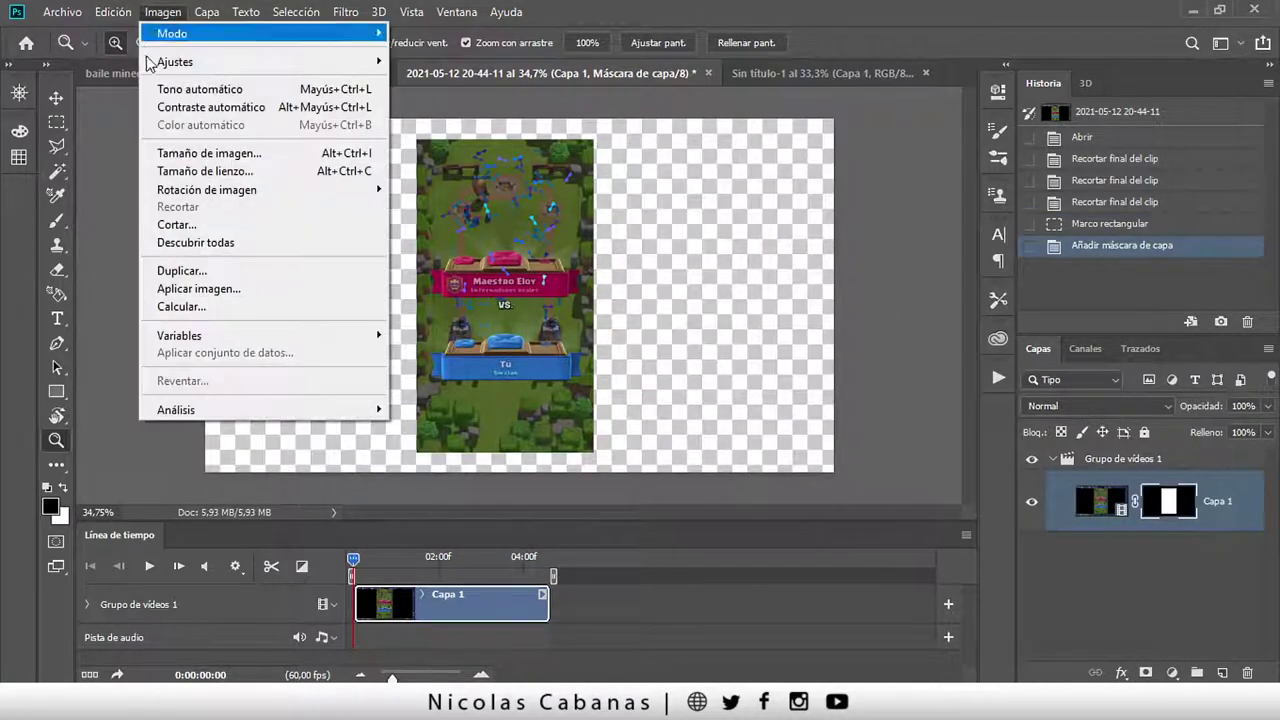
click(185, 224)
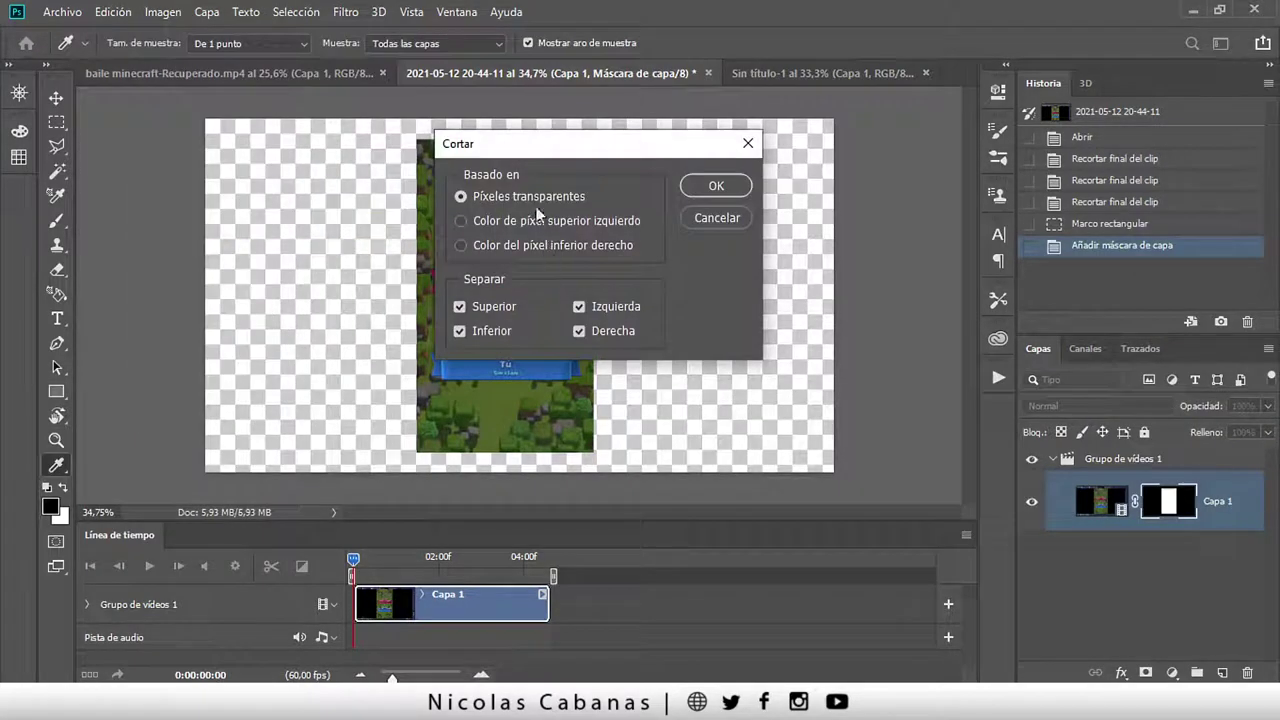
click(705, 188)
key(z)
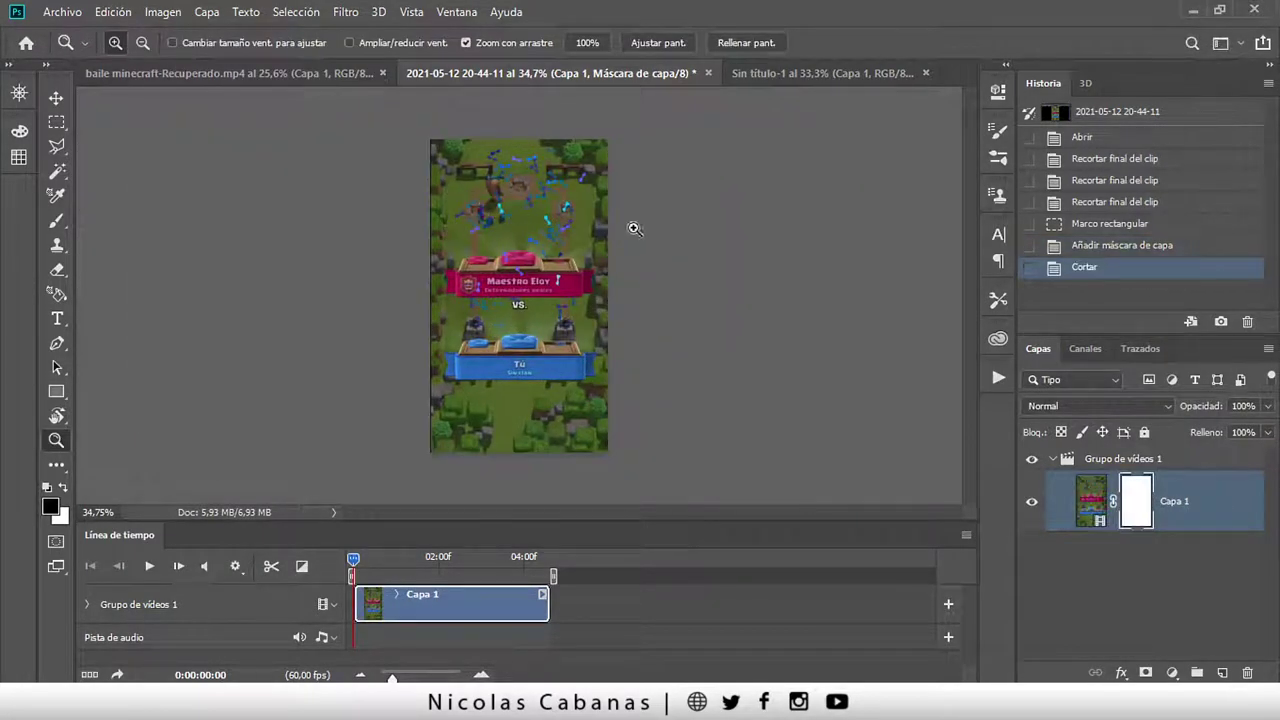
drag(634, 228, 580, 223)
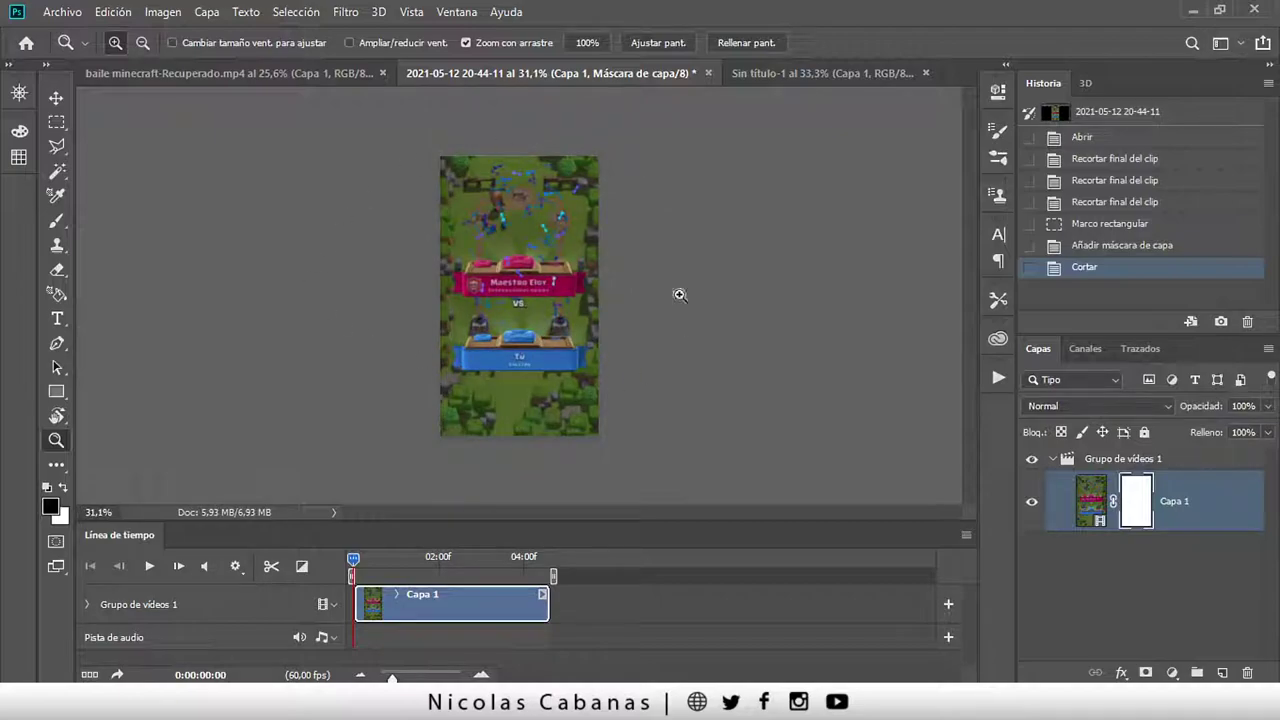
mouse_move(548, 288)
mouse_down()
mouse_move(520, 275)
mouse_move(540, 290)
mouse_up()
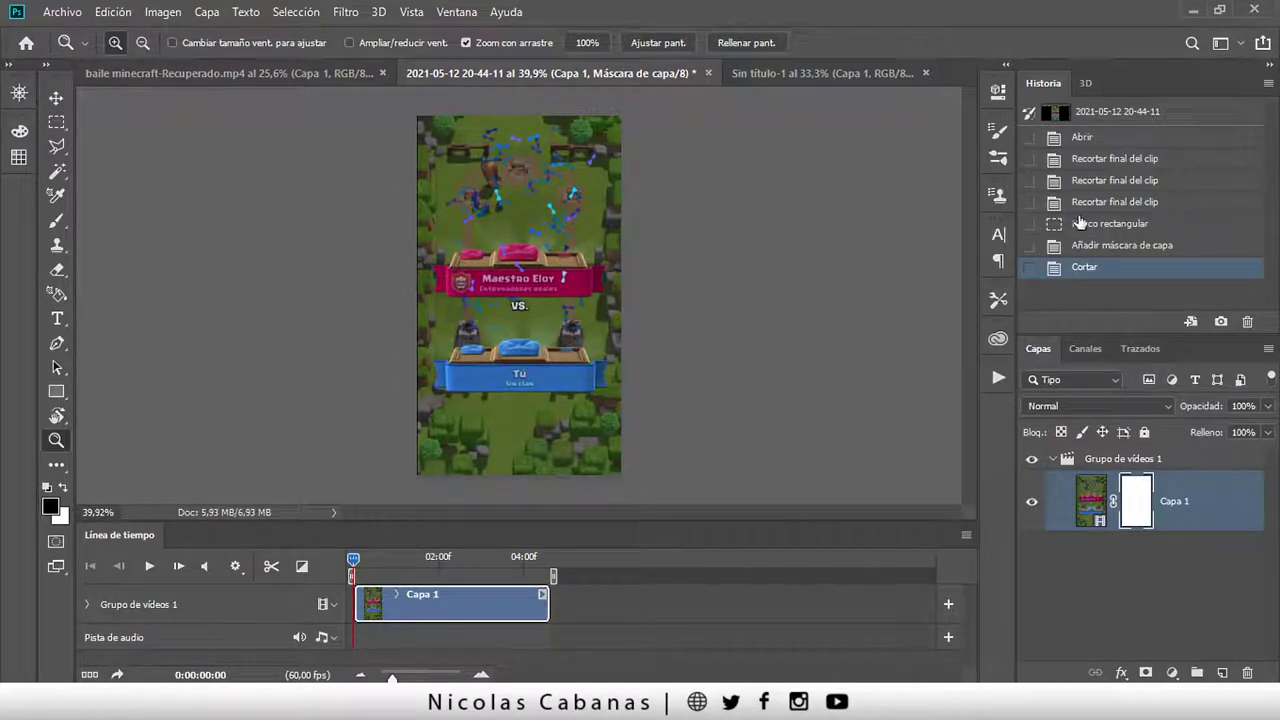
- Revert to the first clip-end trim and cut the clip start so it opens on ¡Ganador!
click(1095, 160)
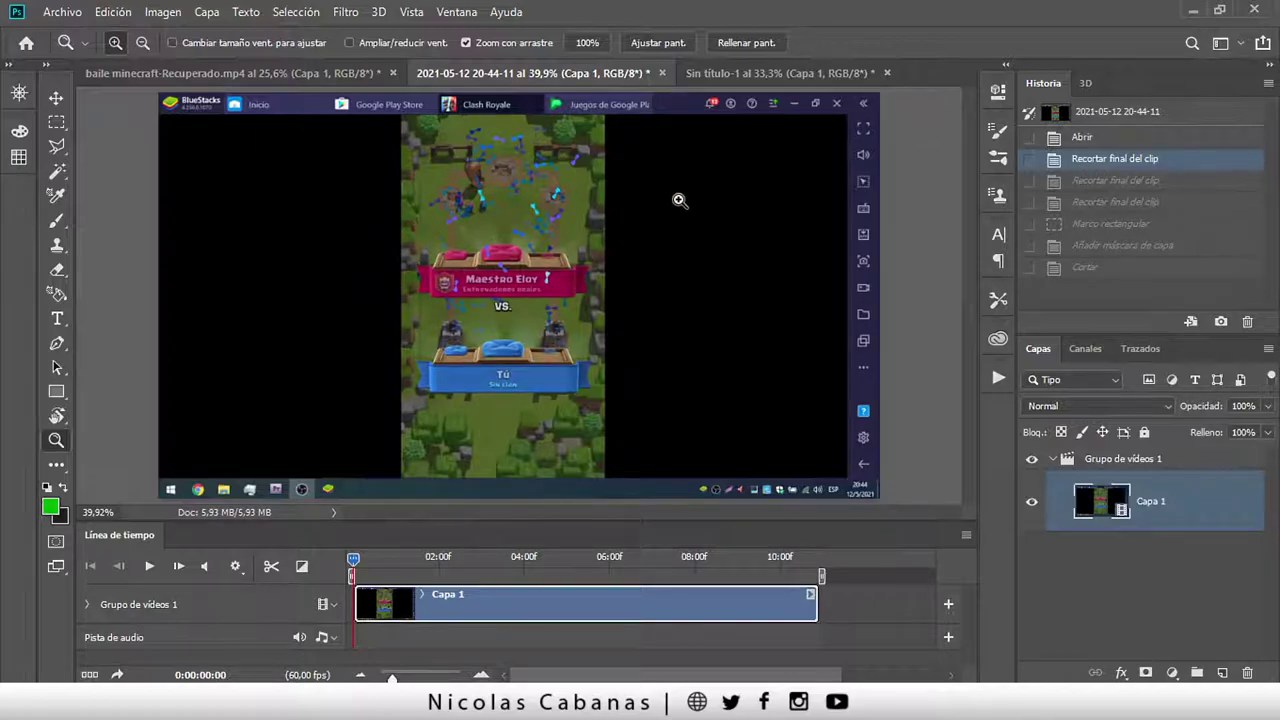
mouse_move(357, 604)
mouse_down()
mouse_move(546, 590)
mouse_move(532, 592)
mouse_up()
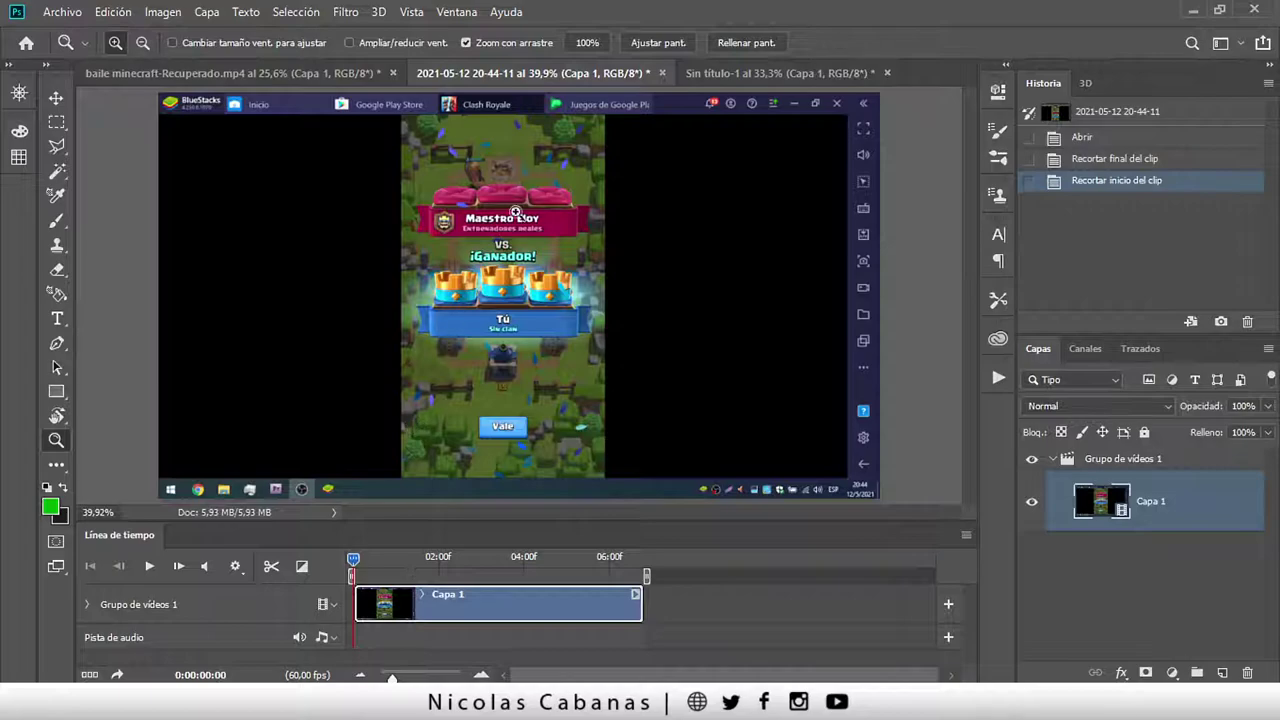
drag(505, 268, 590, 258)
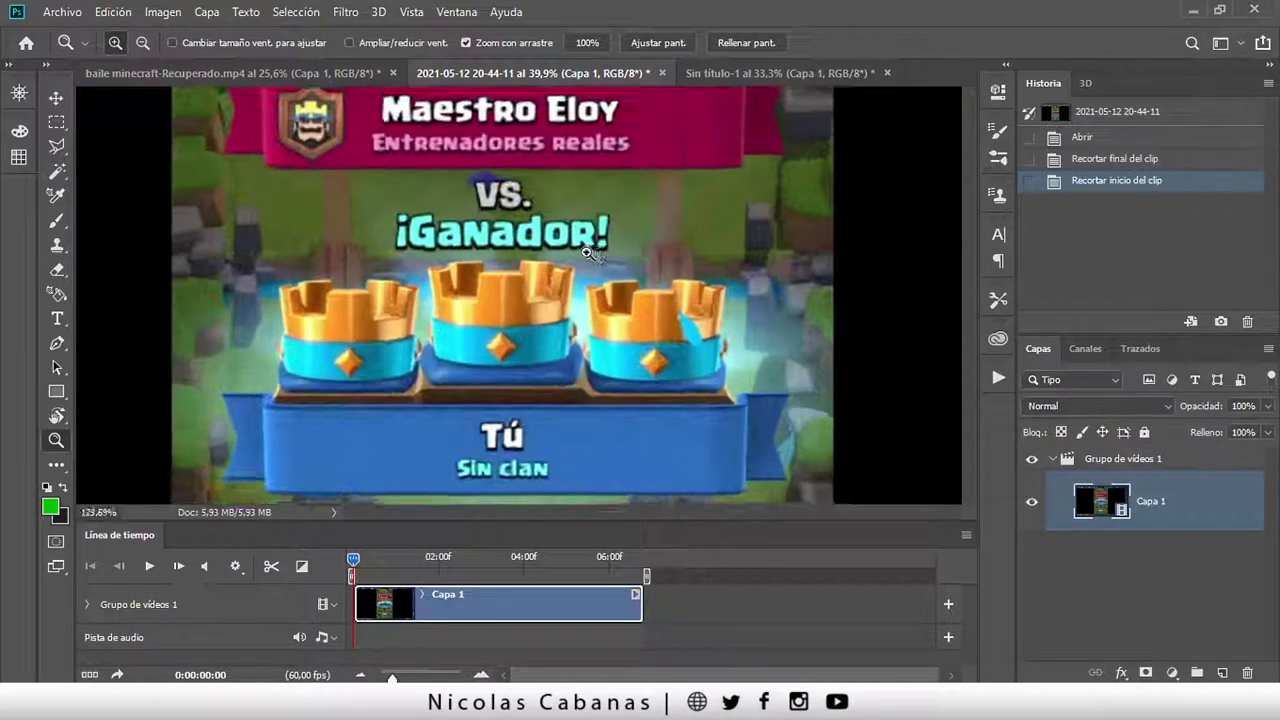
scroll(432, 295, down, 2)
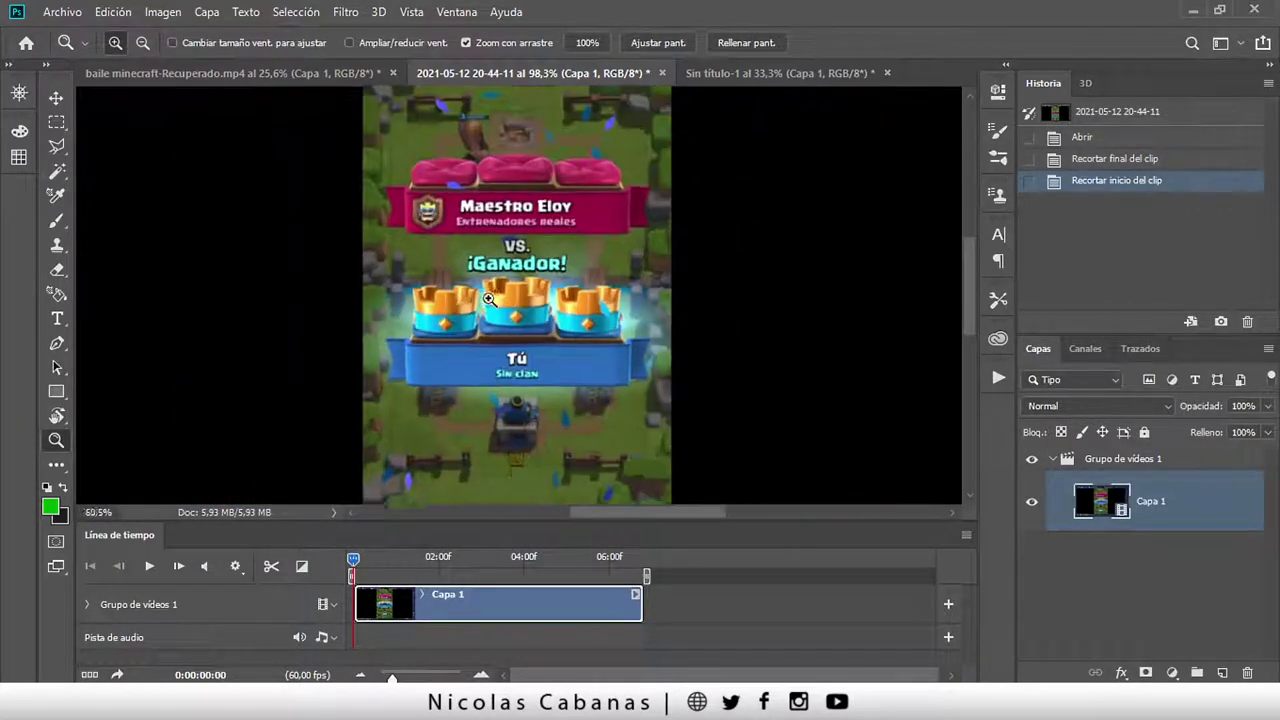
scroll(440, 297, down, 2)
scroll(450, 300, down, 2)
scroll(460, 303, down, 1)
drag(466, 304, 472, 303)
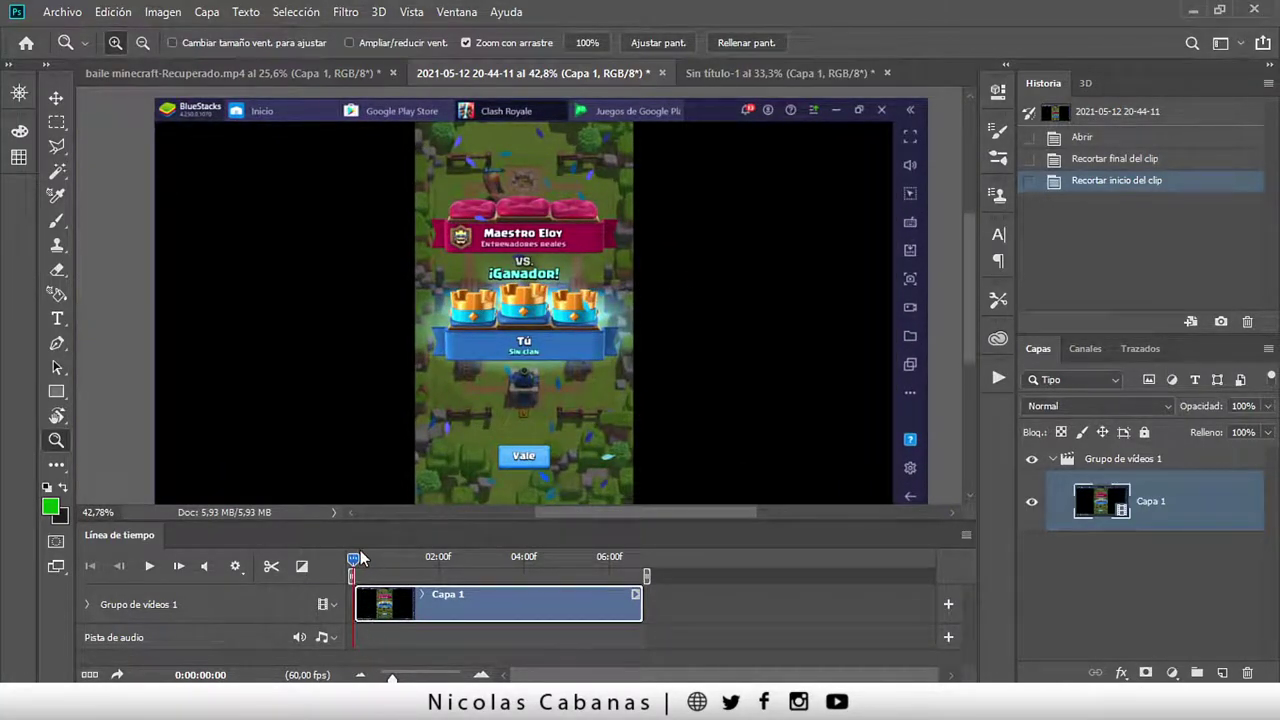
- Move the playhead to the 02:22 frame of the clip
drag(360, 557, 526, 558)
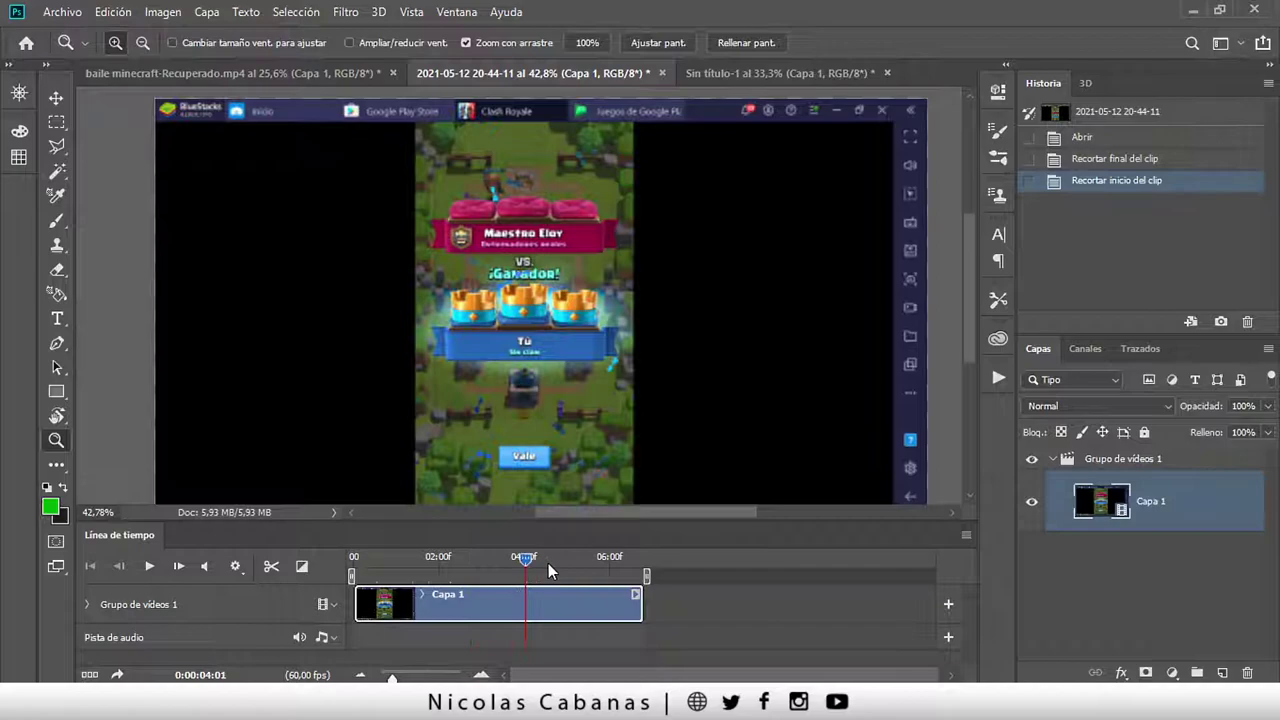
key(space)
key(space)
click(458, 557)
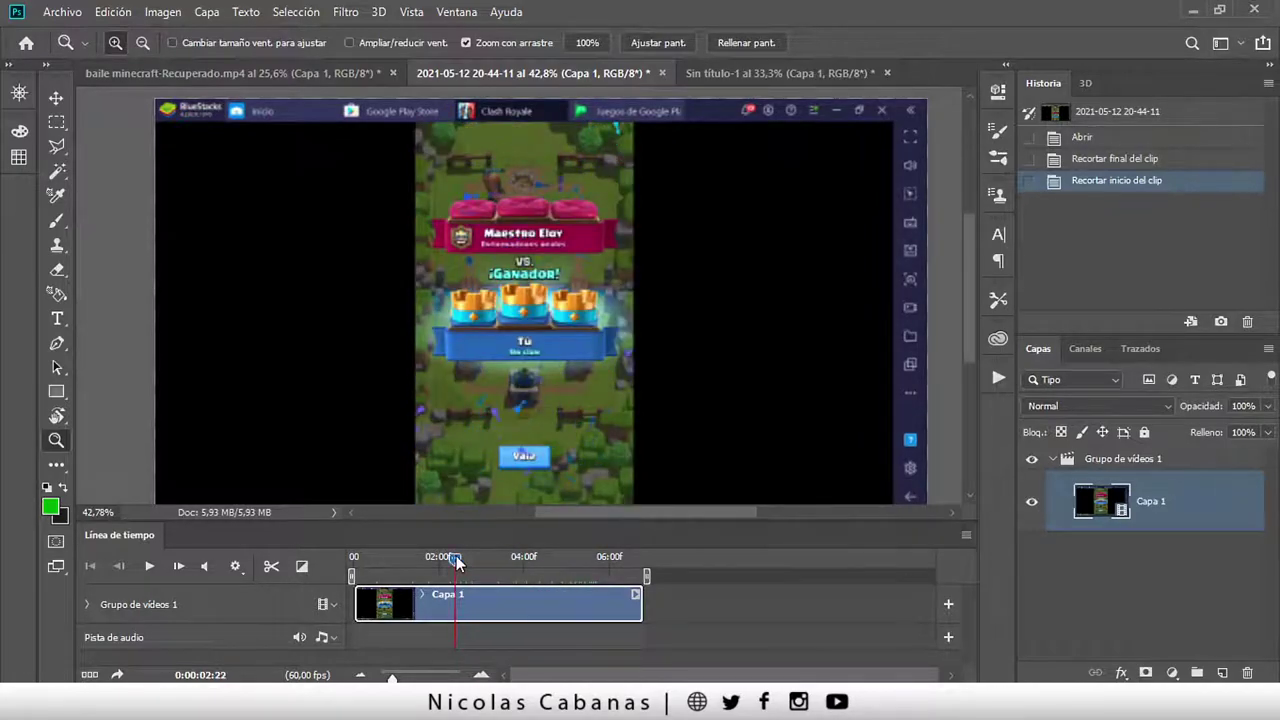
- Draw a rectangular marquee around the middle crown and copy it
click(57, 122)
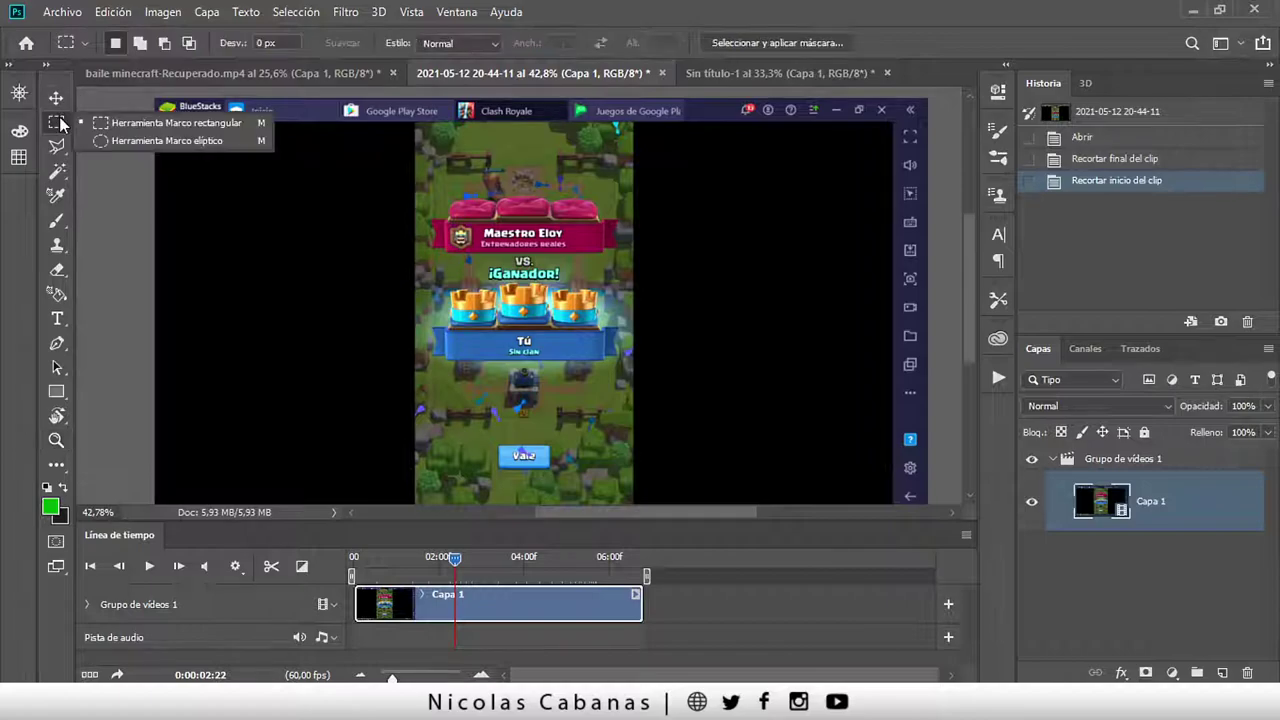
click(119, 122)
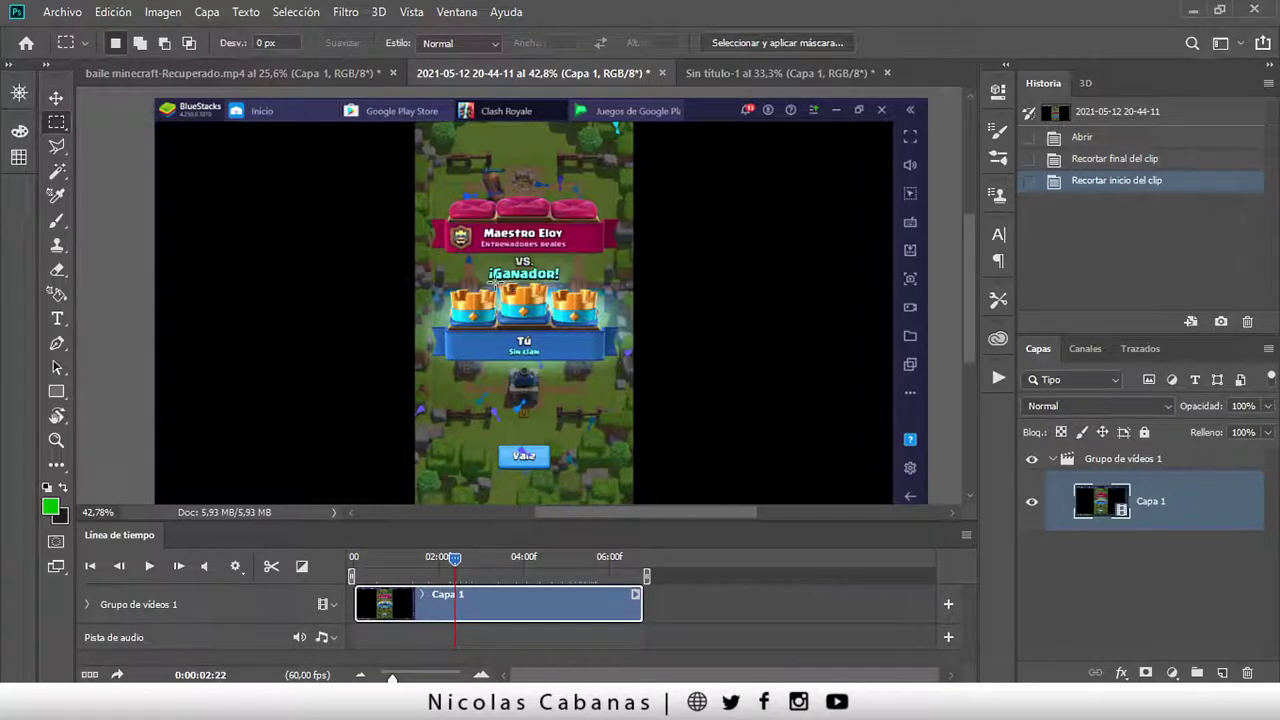
drag(505, 287, 549, 326)
click(112, 12)
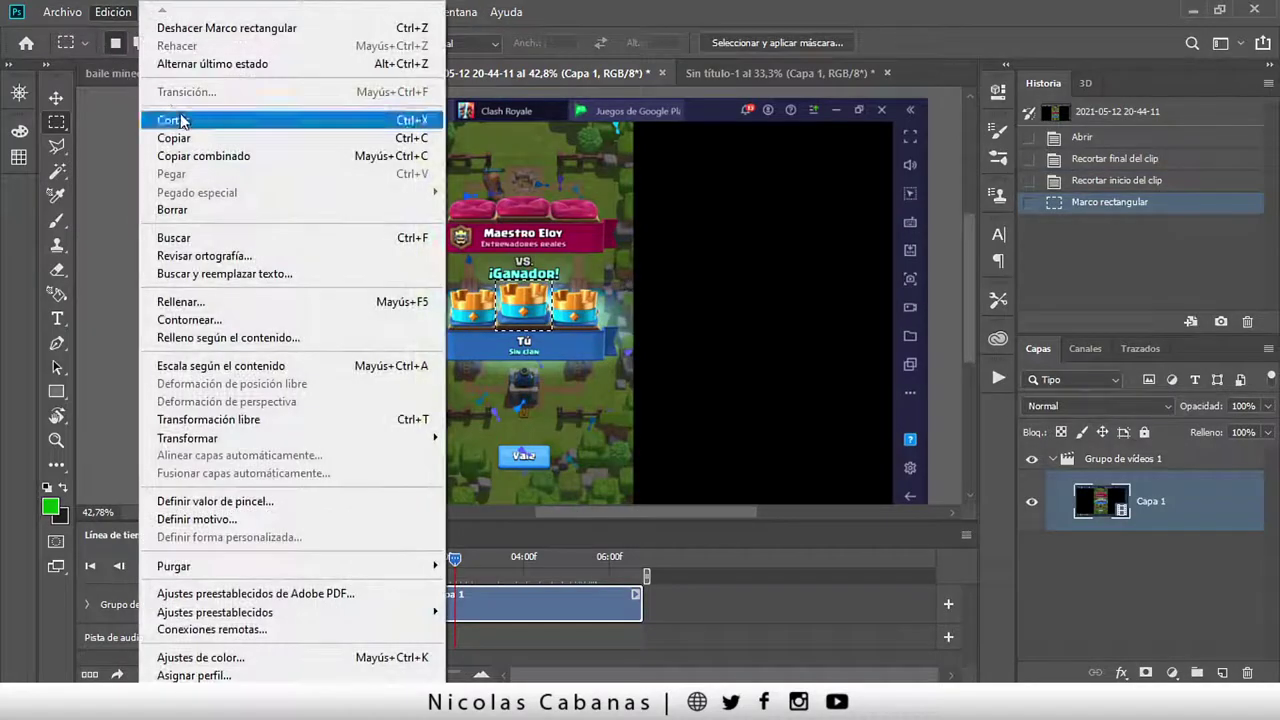
click(195, 140)
- Create a new 141 × 127 px, 72 ppi document from the Clipboard preset
click(62, 12)
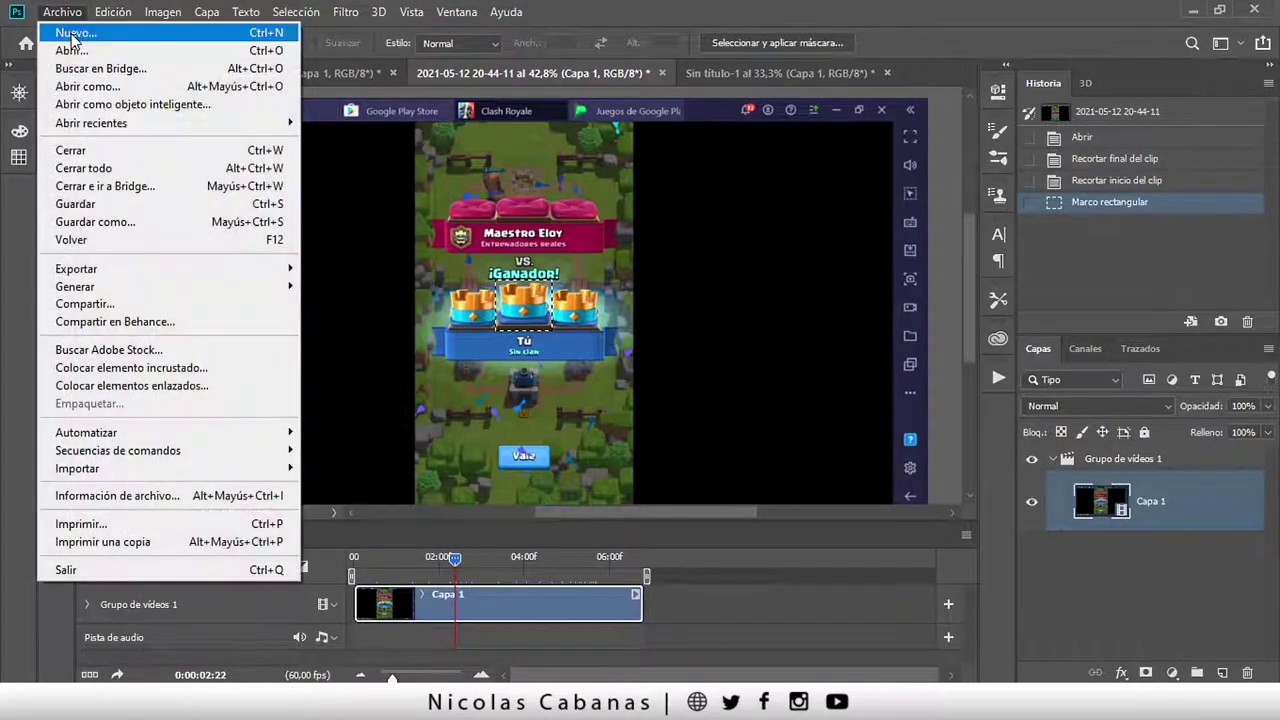
click(70, 37)
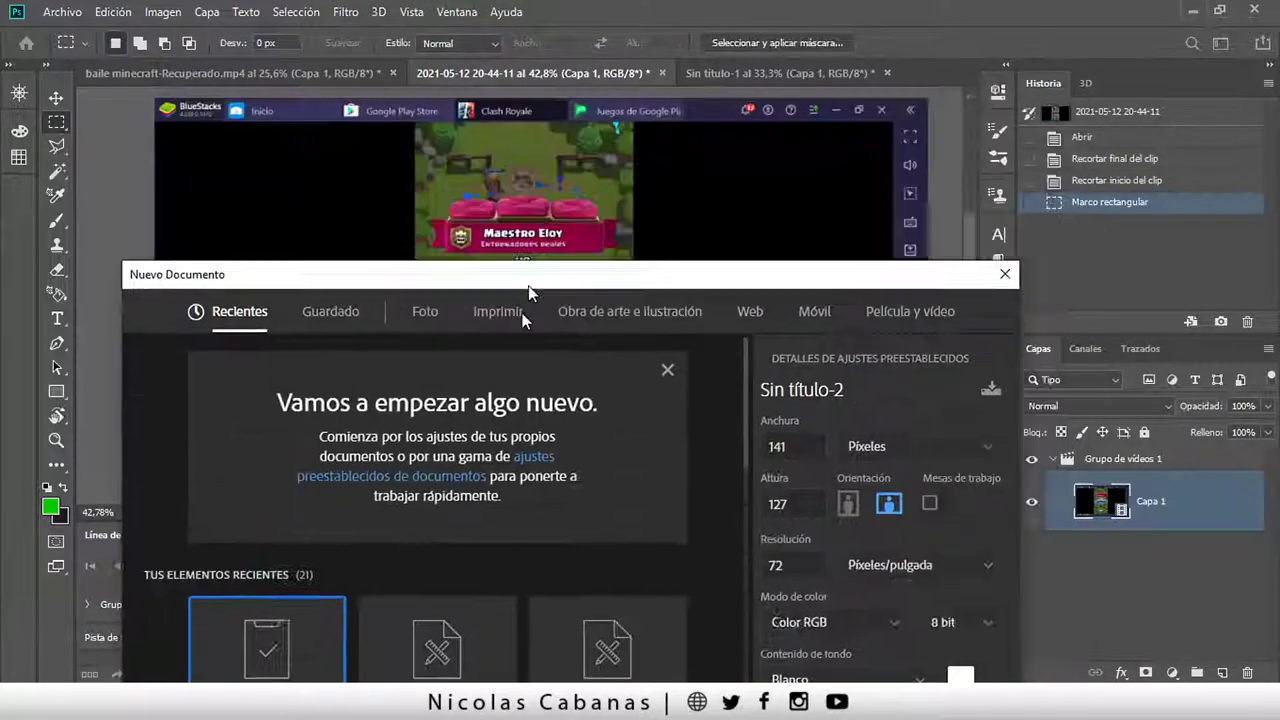
mouse_move(568, 80)
mouse_down()
mouse_move(513, 404)
mouse_move(538, 52)
mouse_up()
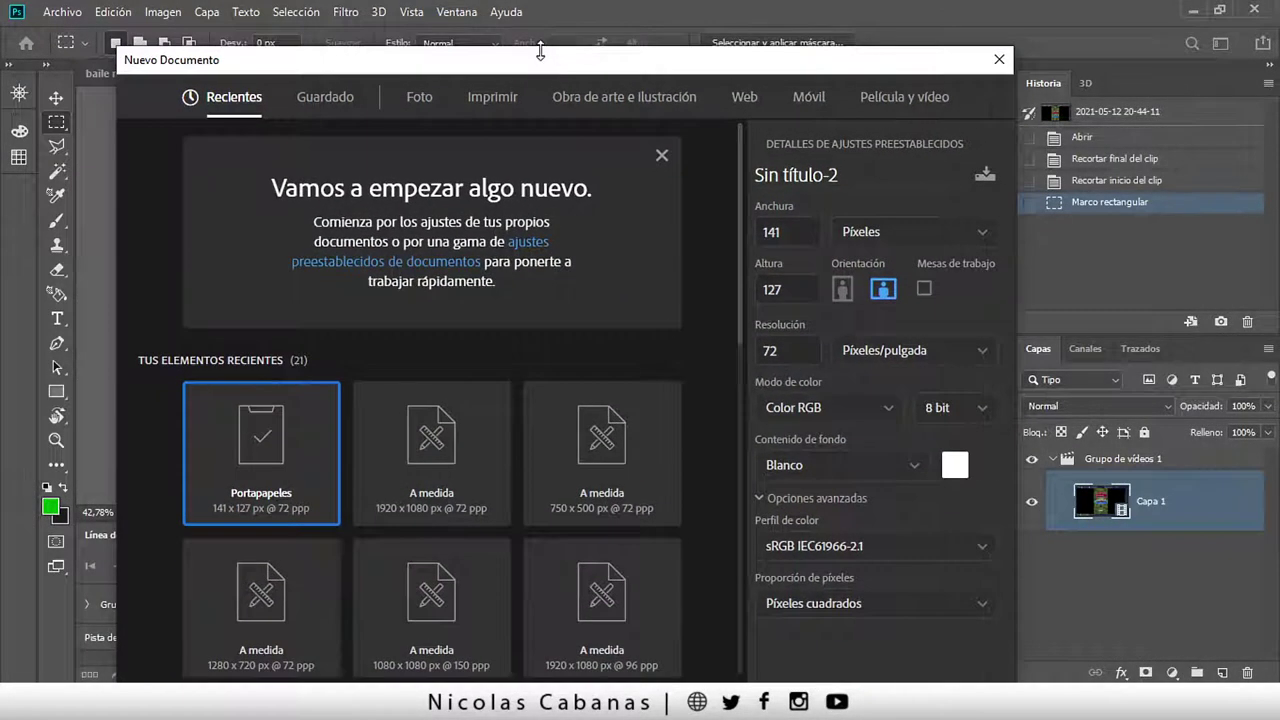
mouse_move(537, 52)
mouse_down()
mouse_move(526, 148)
mouse_move(543, 51)
mouse_up()
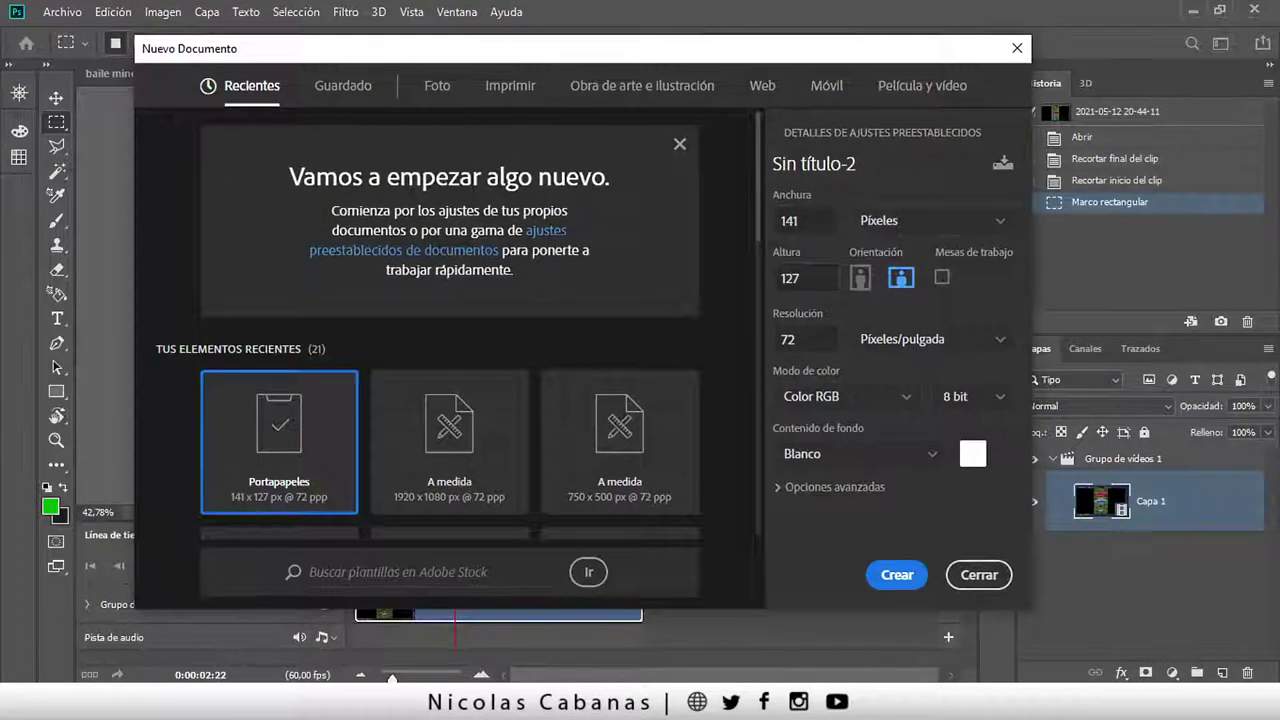
click(800, 221)
key(Tab)
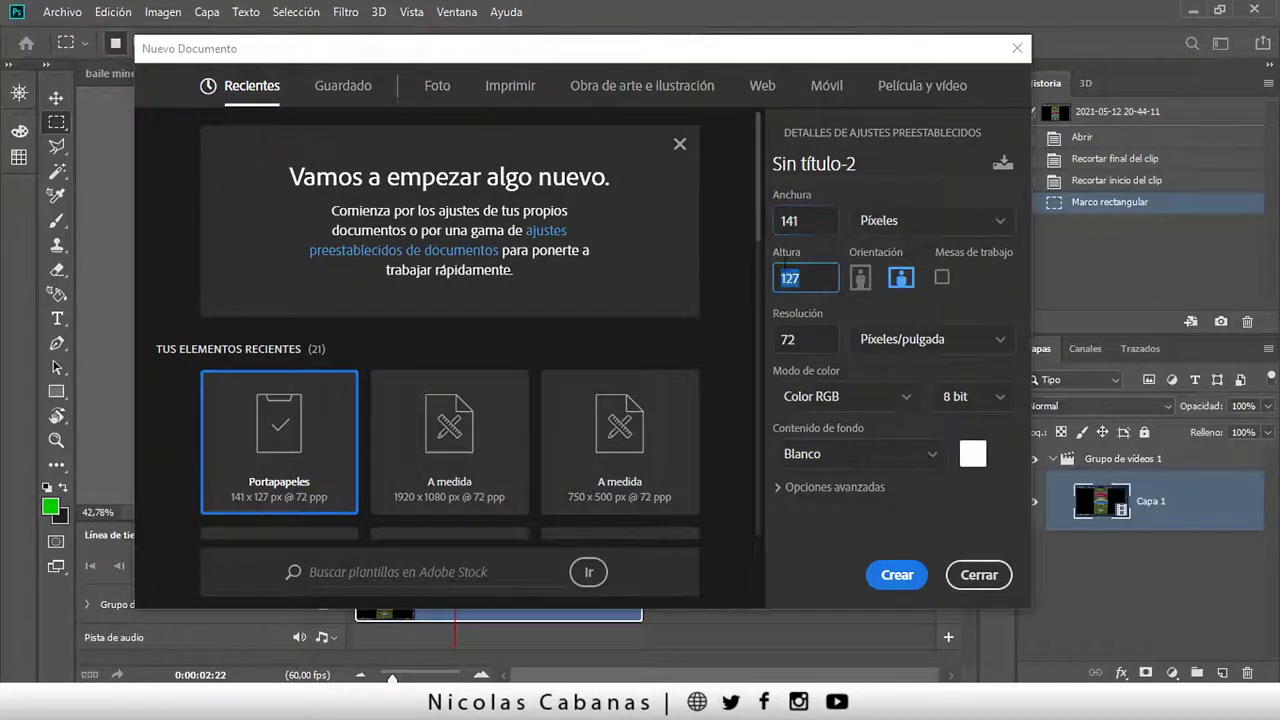
click(895, 574)
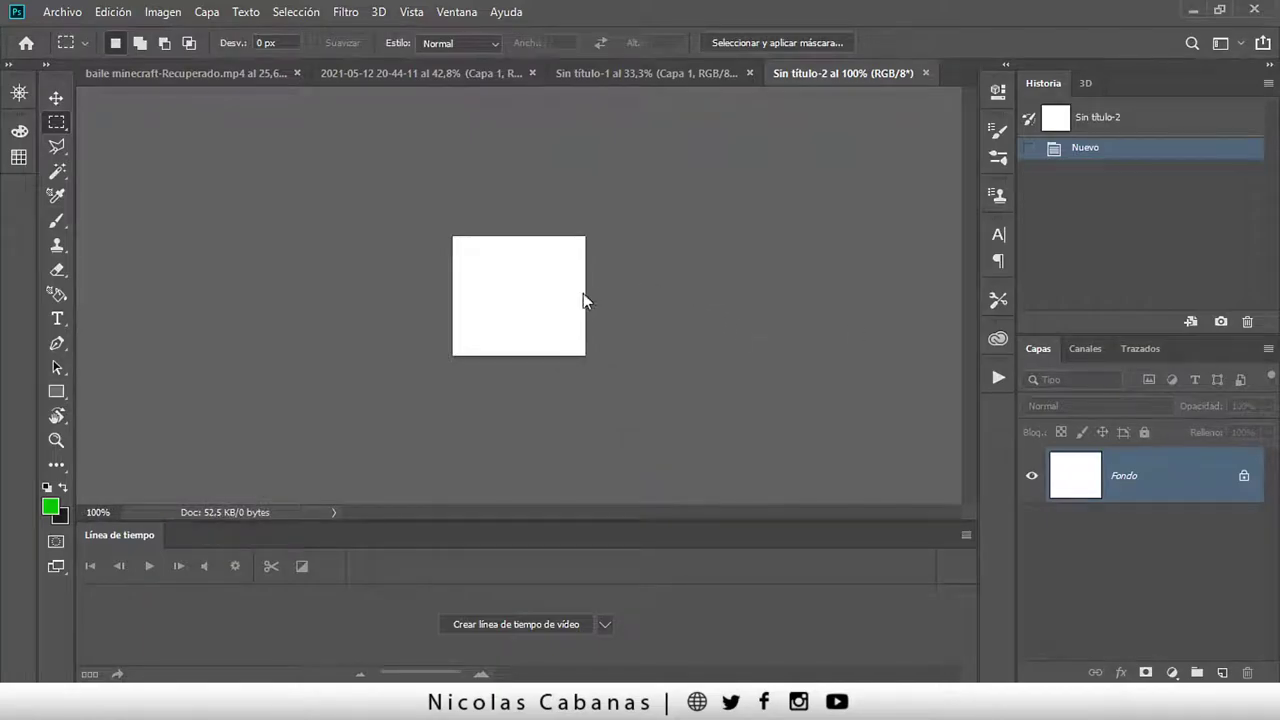
- Paste the copied crown into Sin título-2 as Capa 1
key(z)
drag(527, 300, 546, 294)
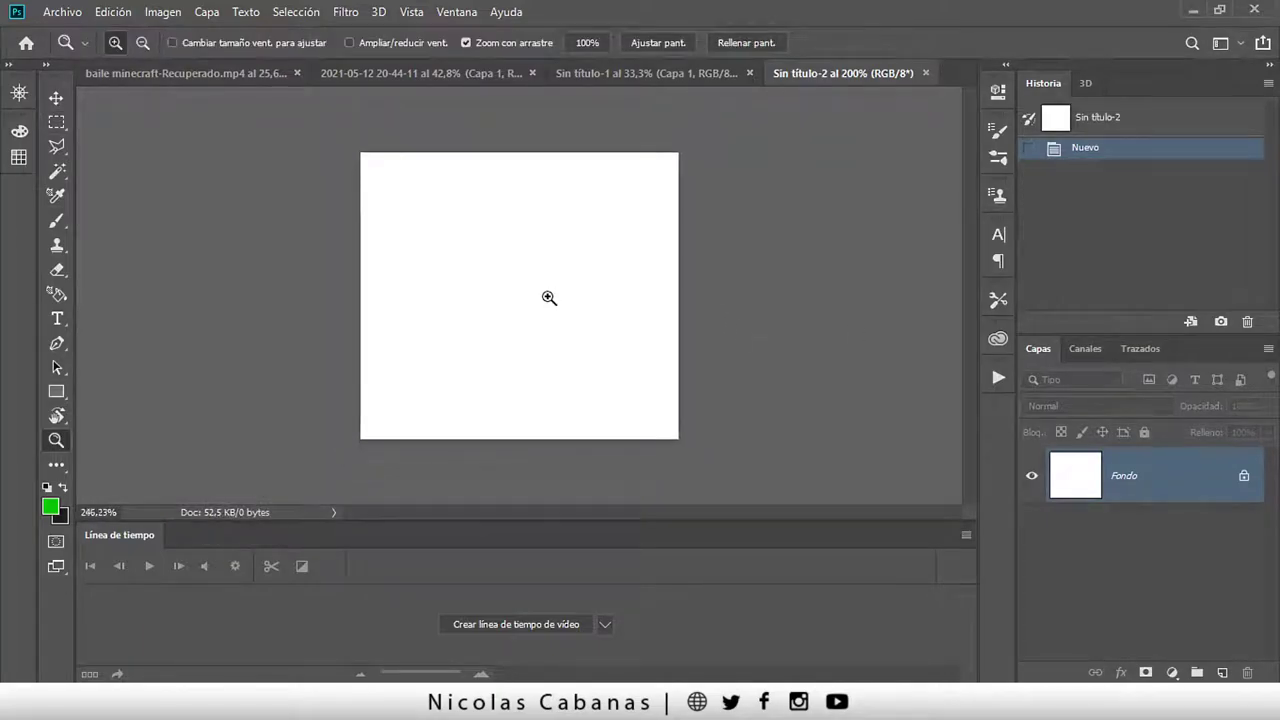
click(113, 12)
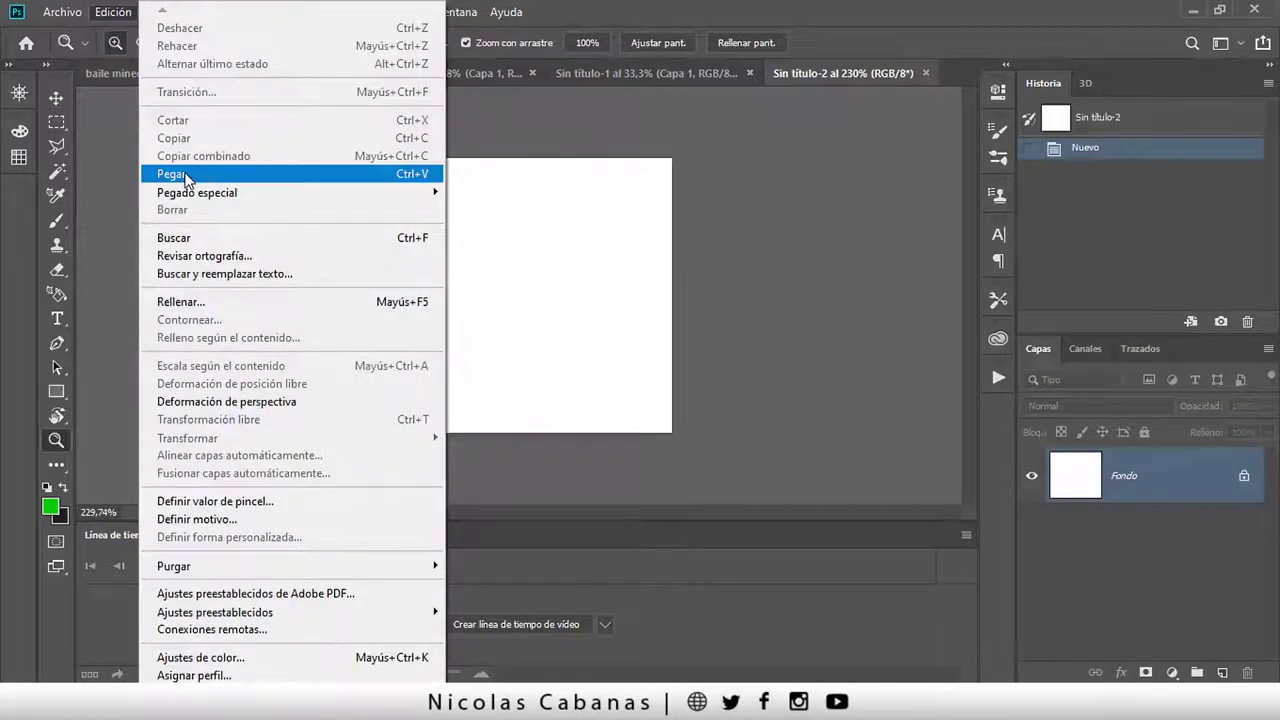
click(183, 174)
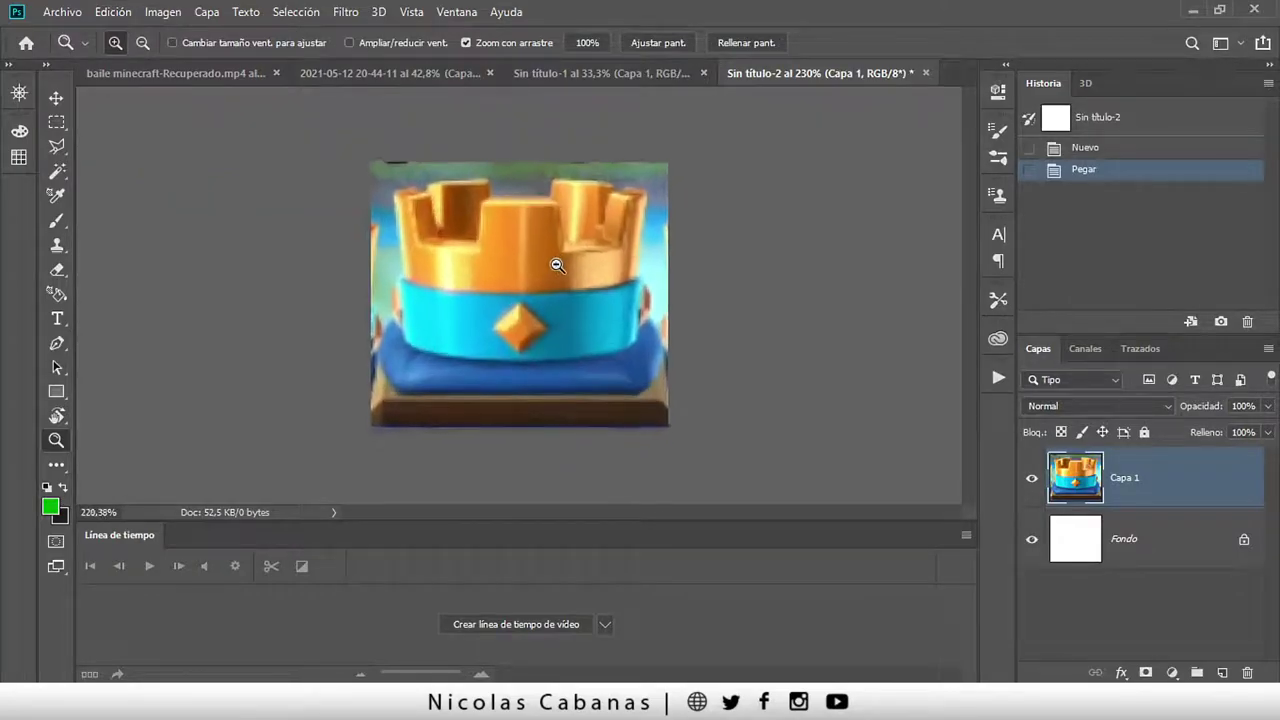
click(576, 74)
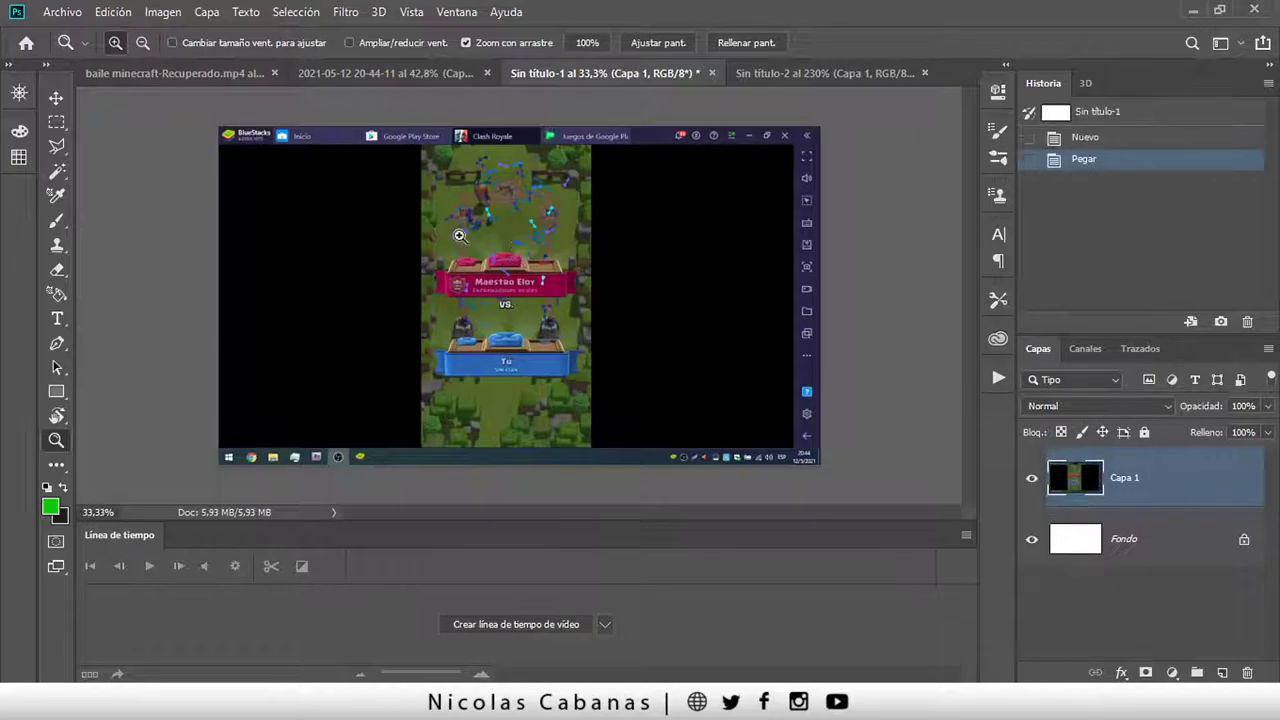
drag(490, 290, 524, 279)
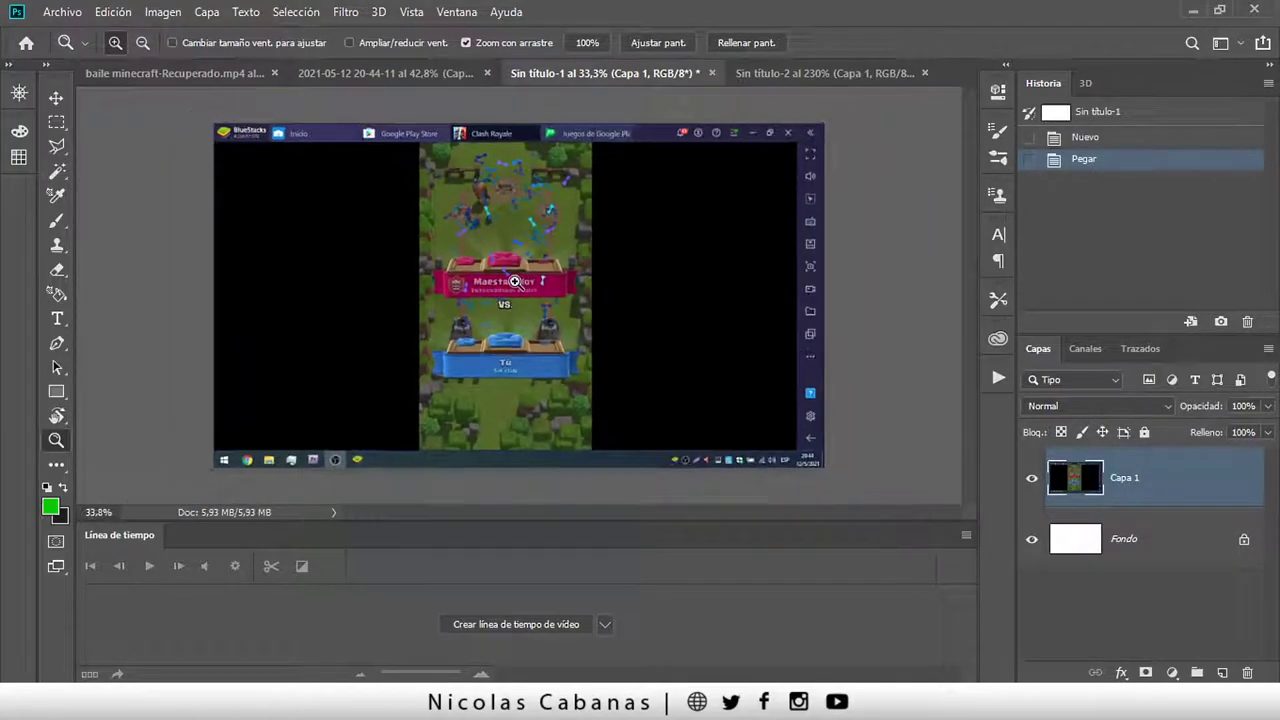
click(450, 75)
drag(459, 236, 468, 270)
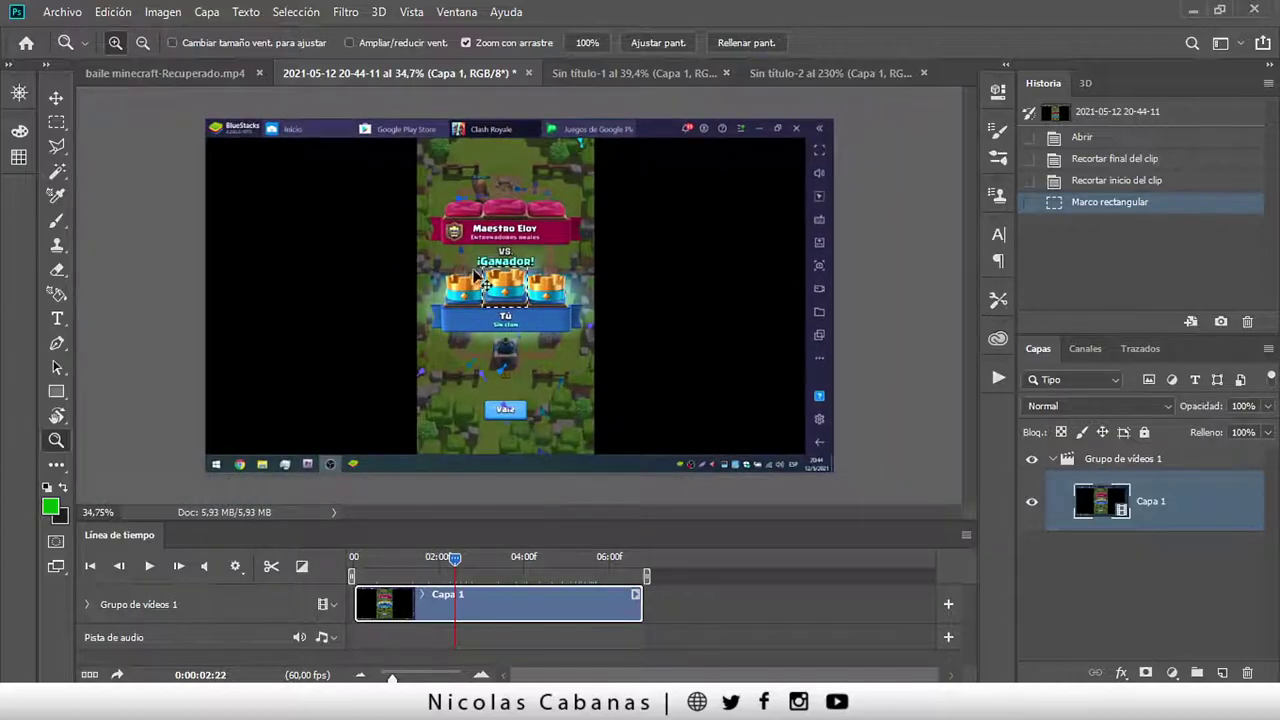
- Deselect and duplicate the video document with Duplicate Merged Layers Only
key(ctrl+d)
click(153, 13)
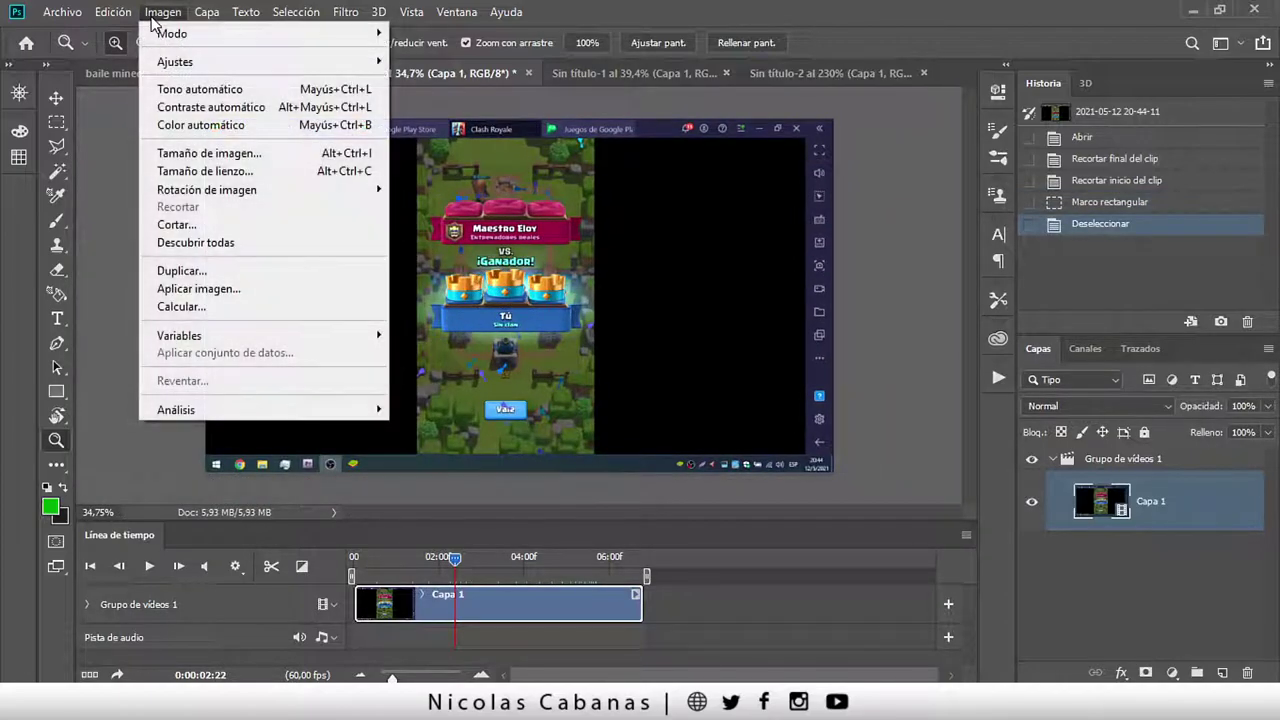
click(216, 272)
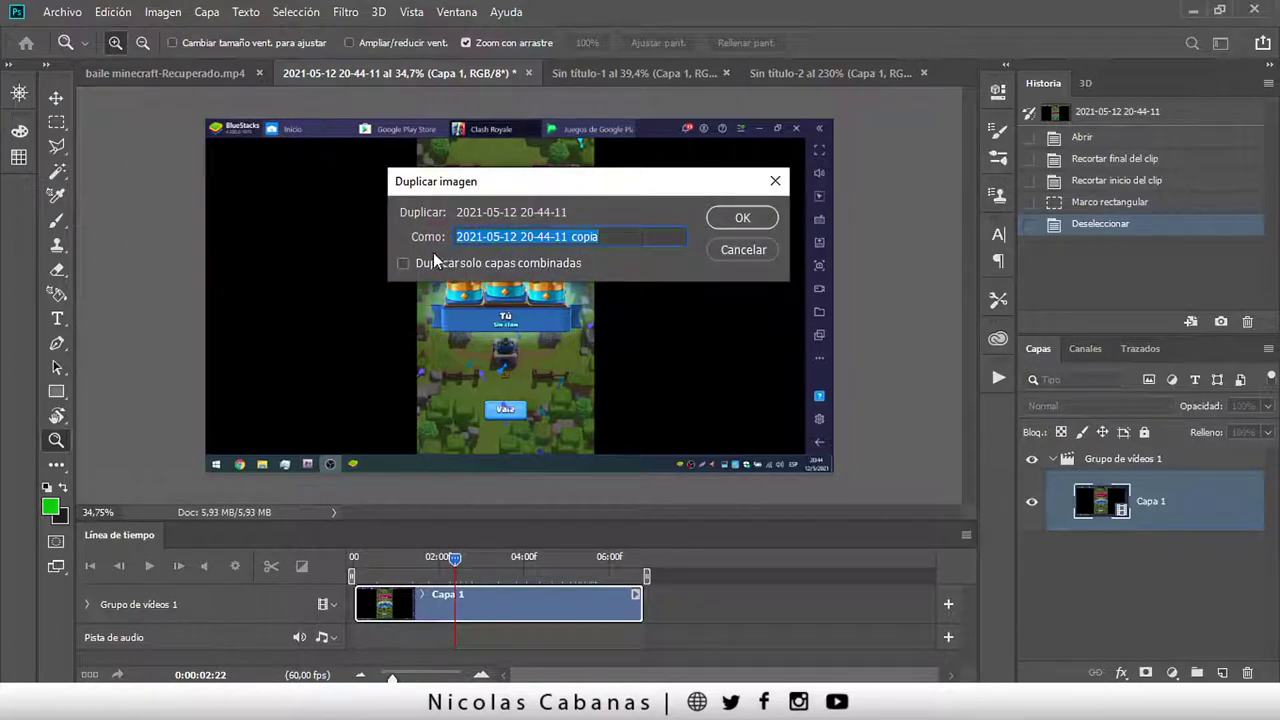
click(403, 263)
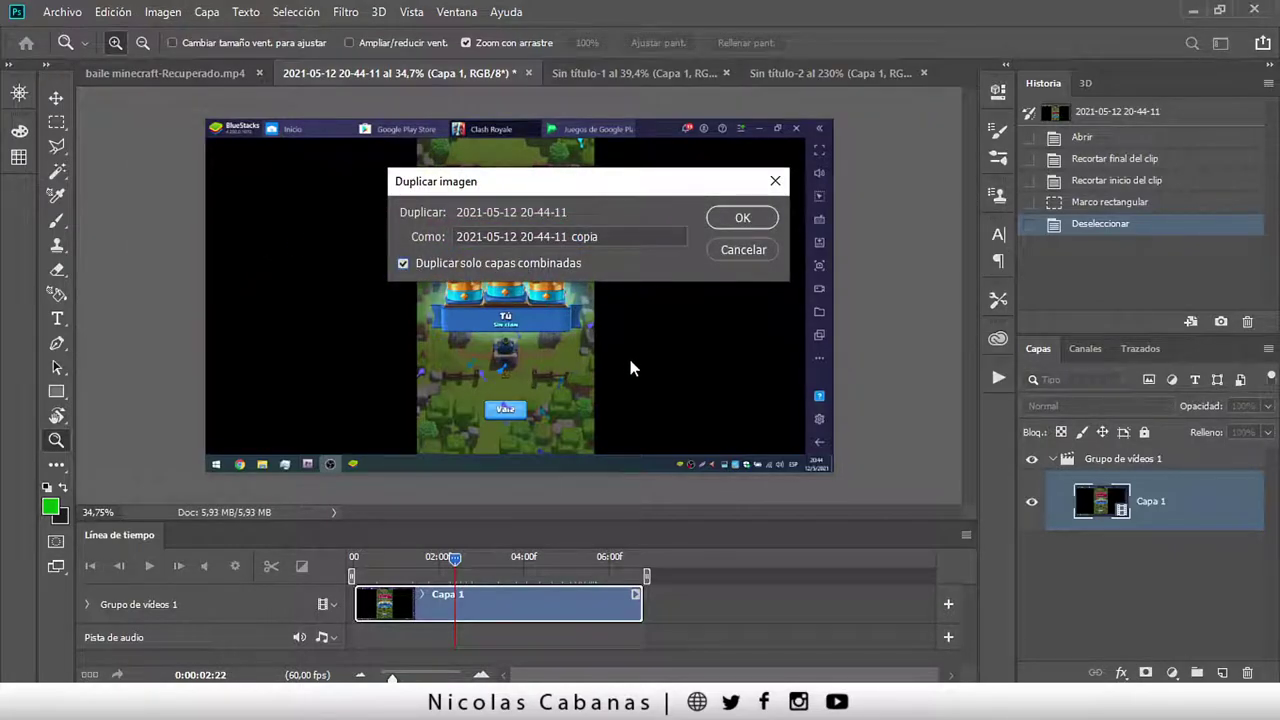
click(728, 217)
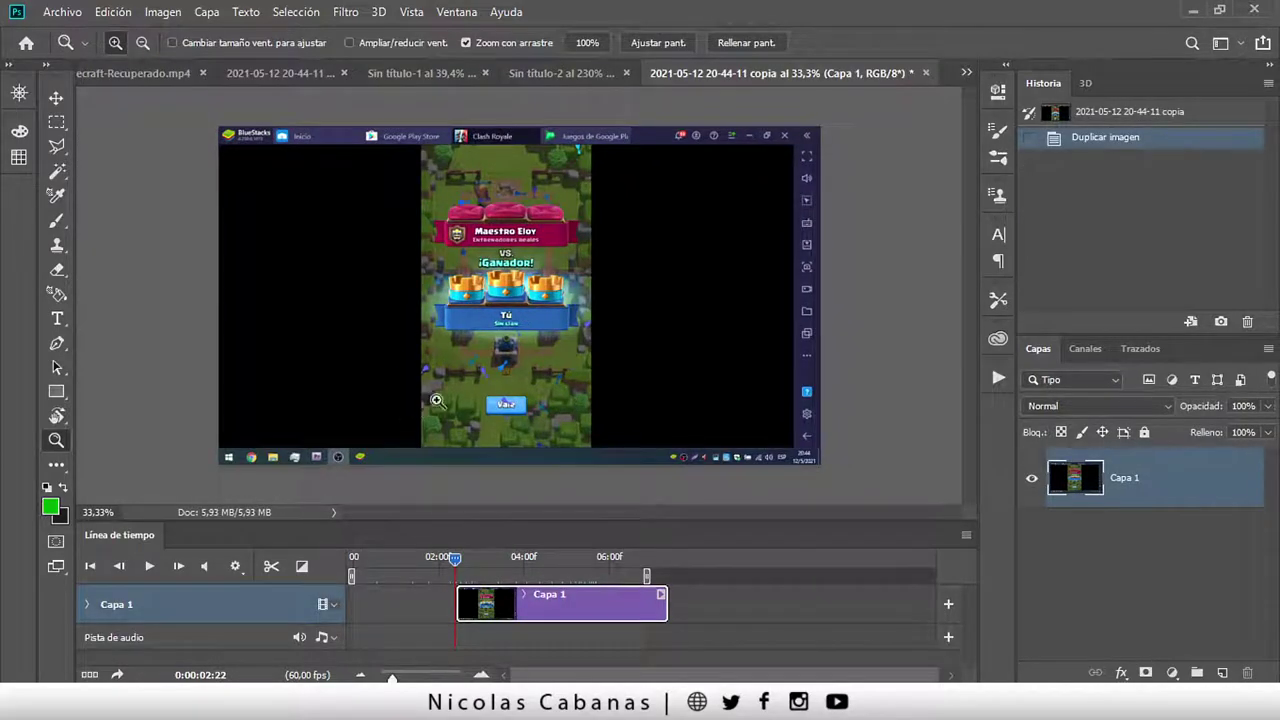
mouse_move(550, 325)
mouse_down()
mouse_move(540, 322)
mouse_move(502, 564)
mouse_move(600, 575)
mouse_move(484, 570)
mouse_up()
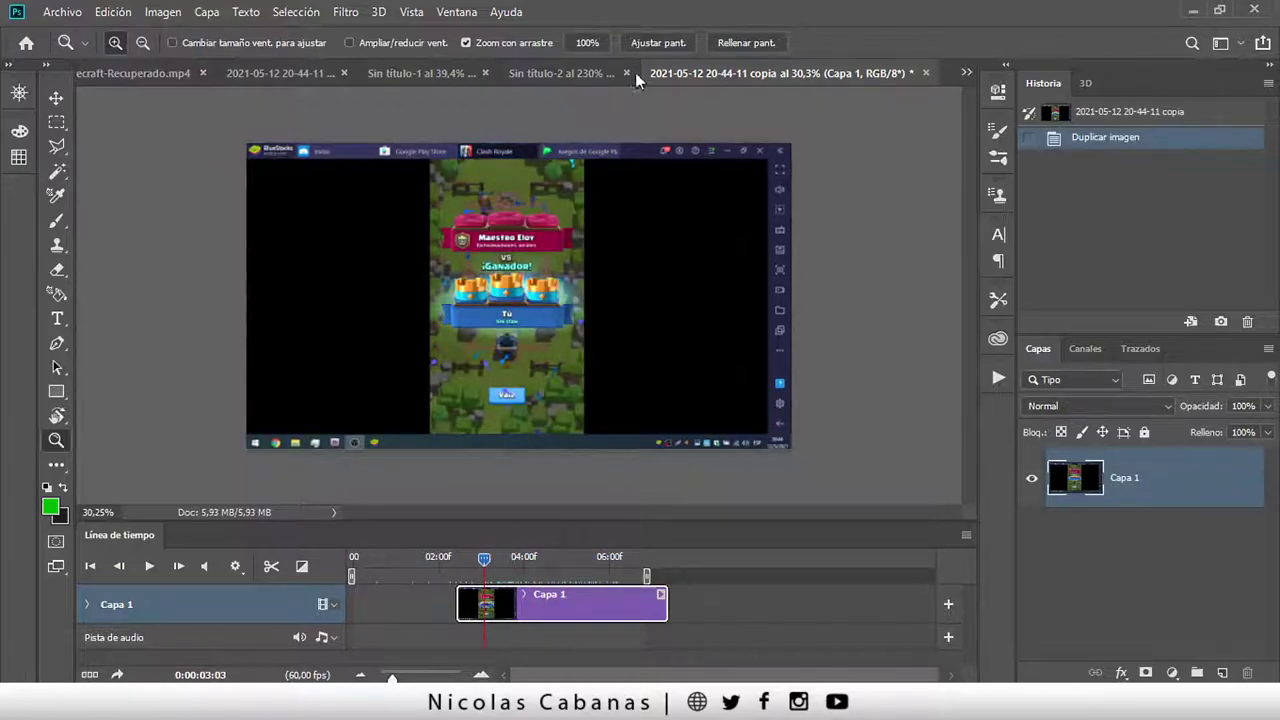
click(925, 75)
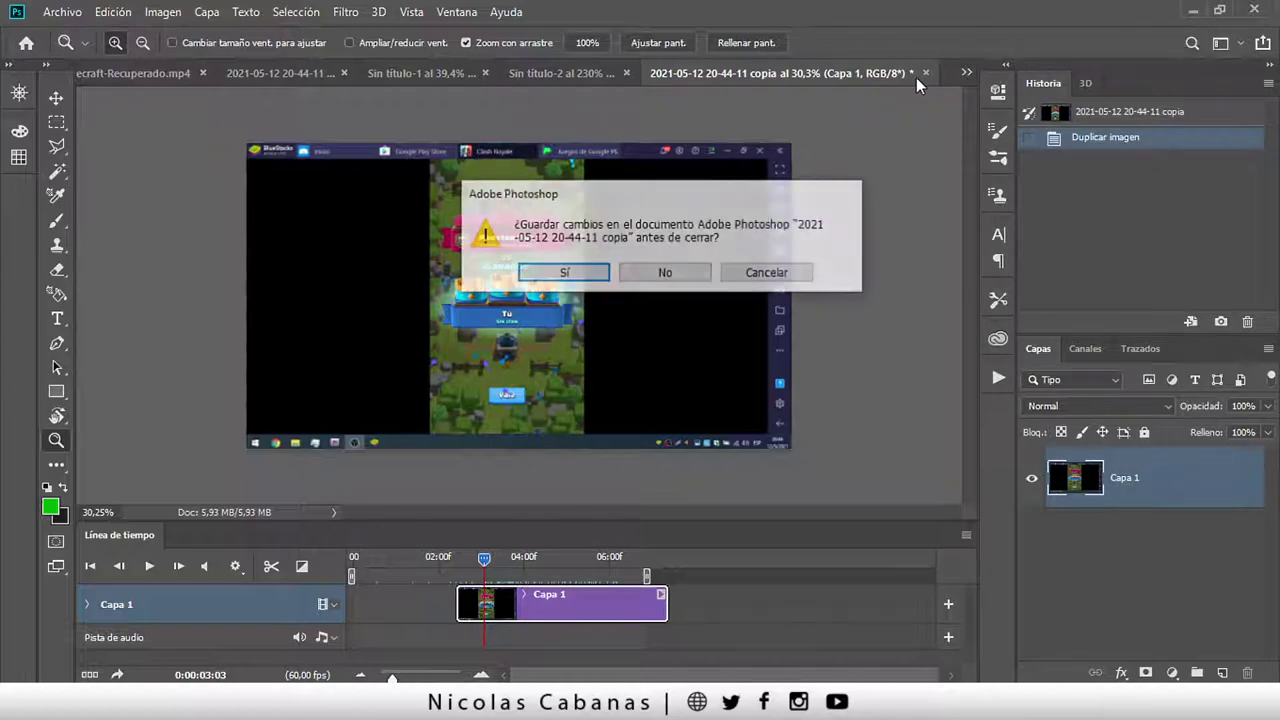
click(633, 276)
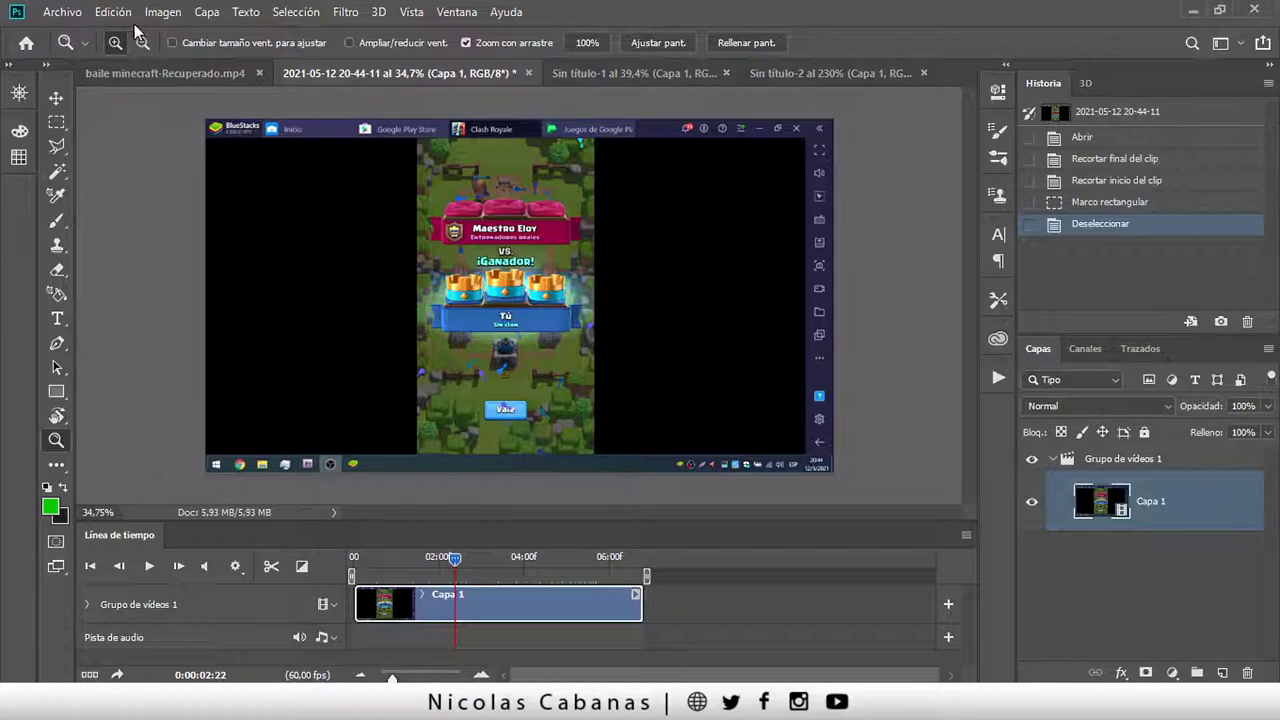
- Select and copy the entire game frame, then start a 1920 × 1080 Clipboard-sized document
click(293, 12)
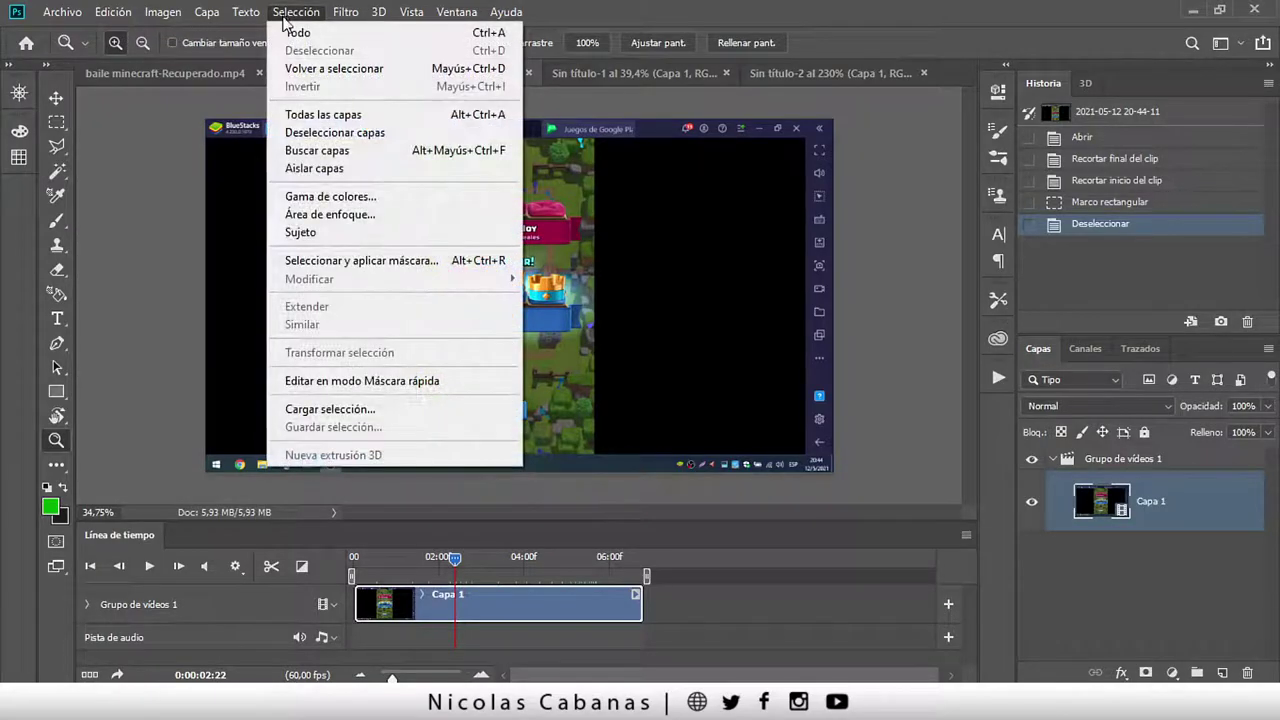
click(298, 33)
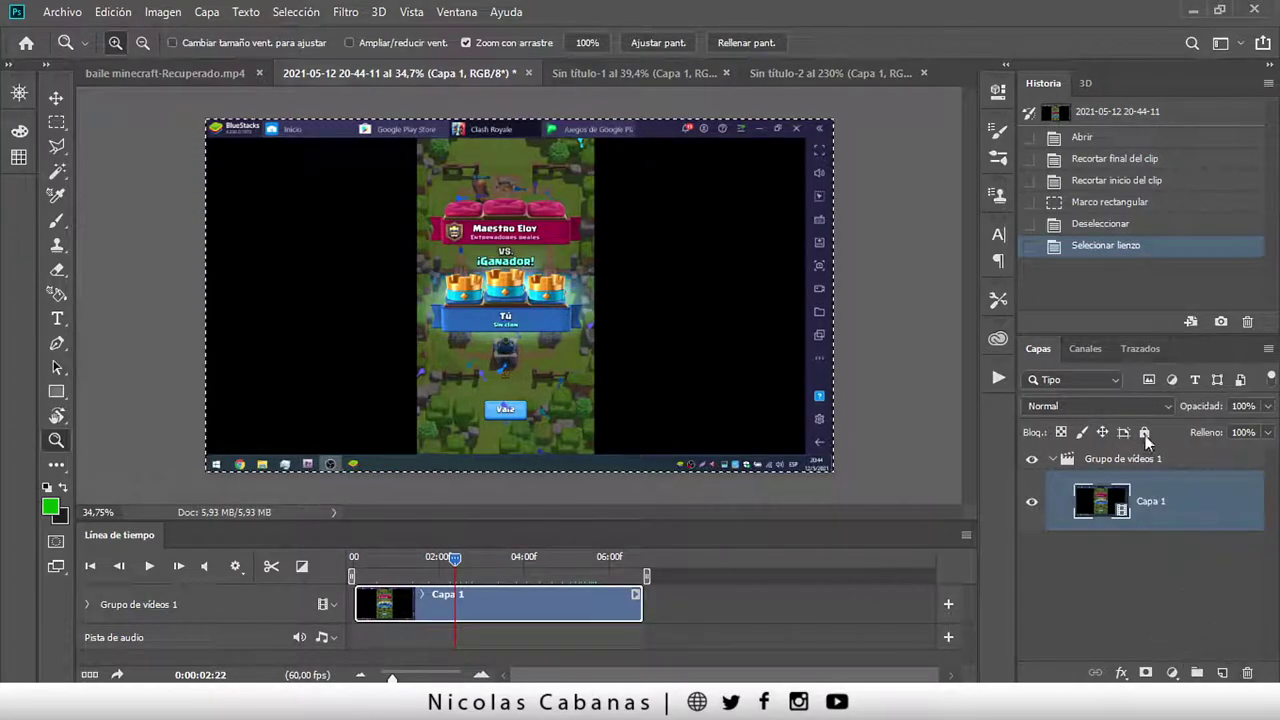
click(113, 12)
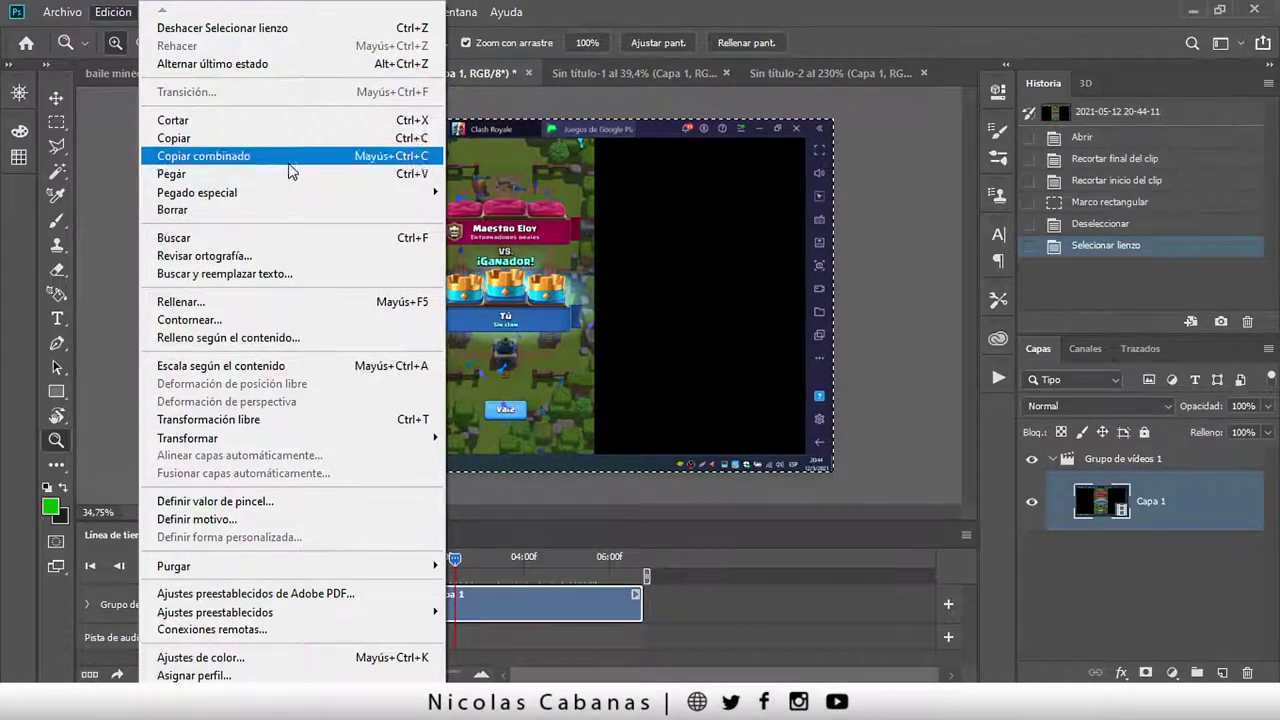
click(214, 145)
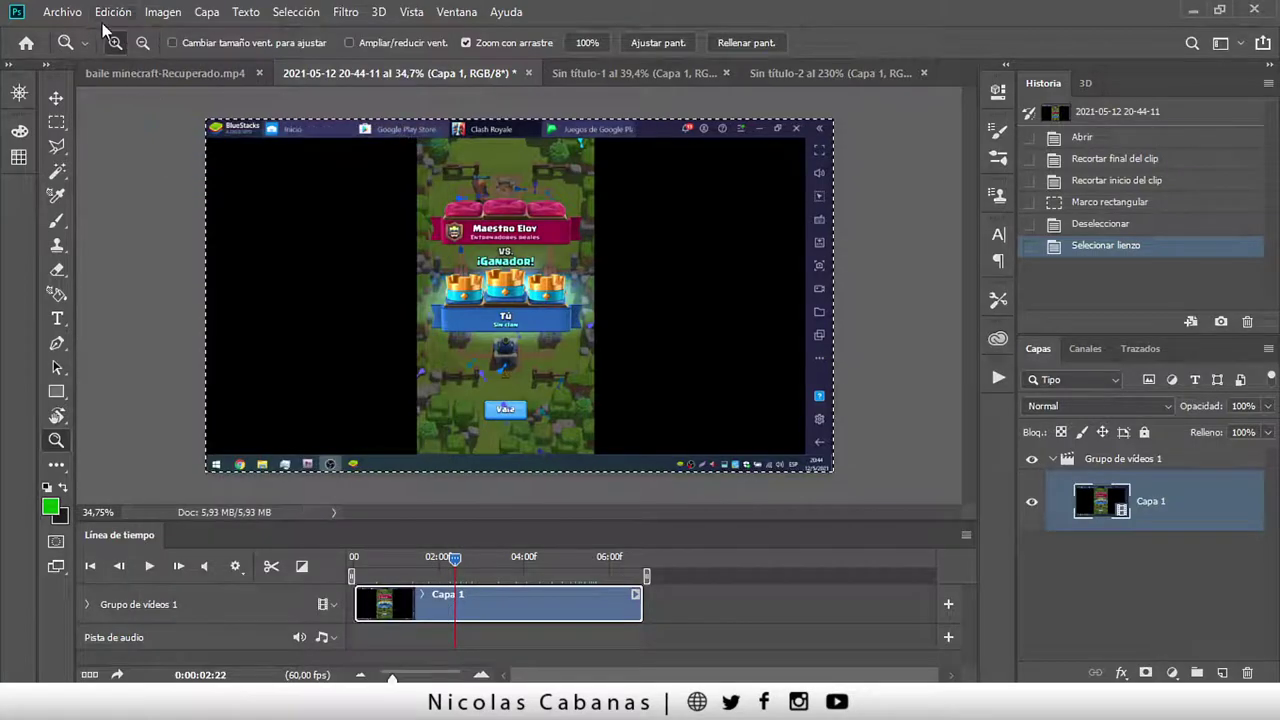
click(62, 12)
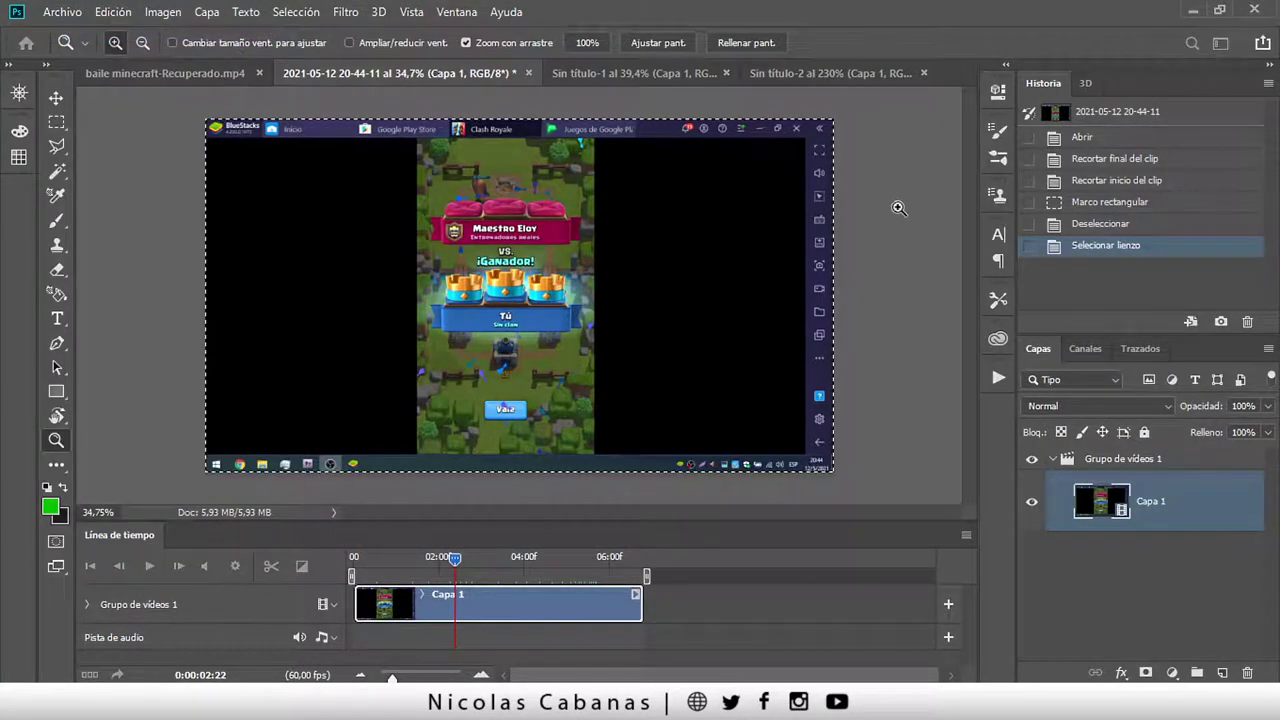
key(ctrl+n)
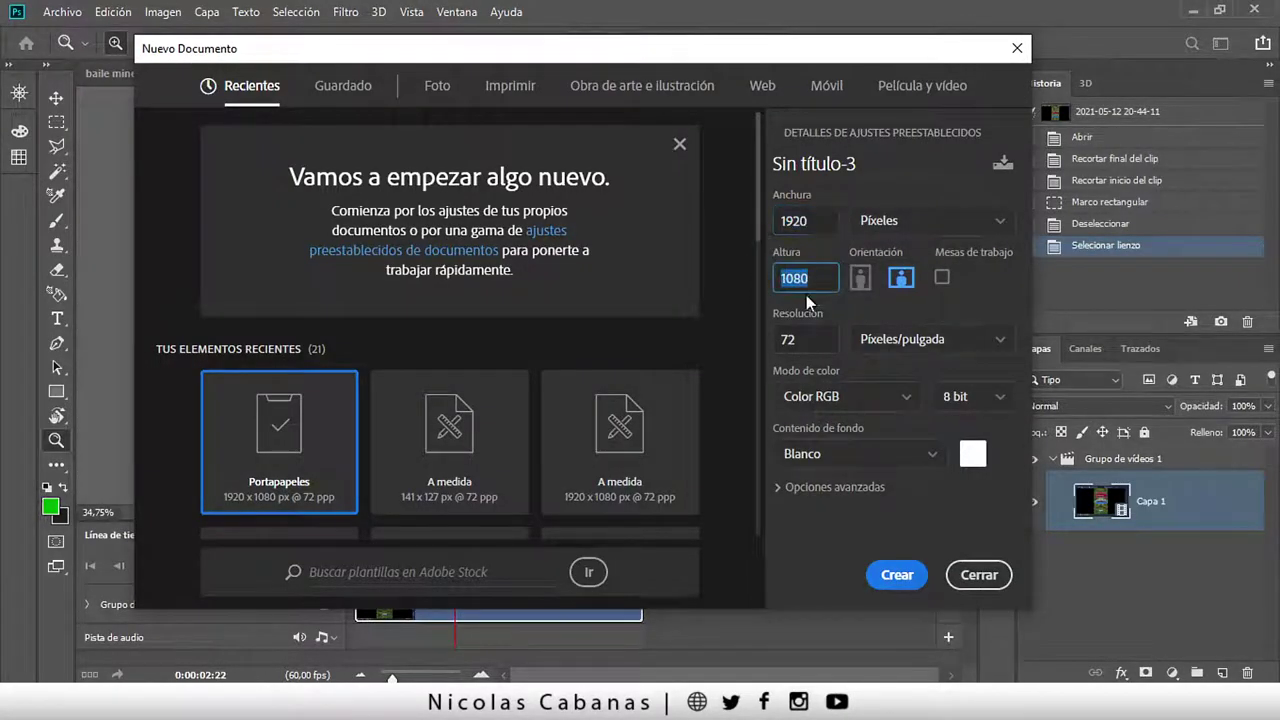
- Create the 1920 × 1080 Sin título-3 document and paste the game frame as Capa 1
click(893, 572)
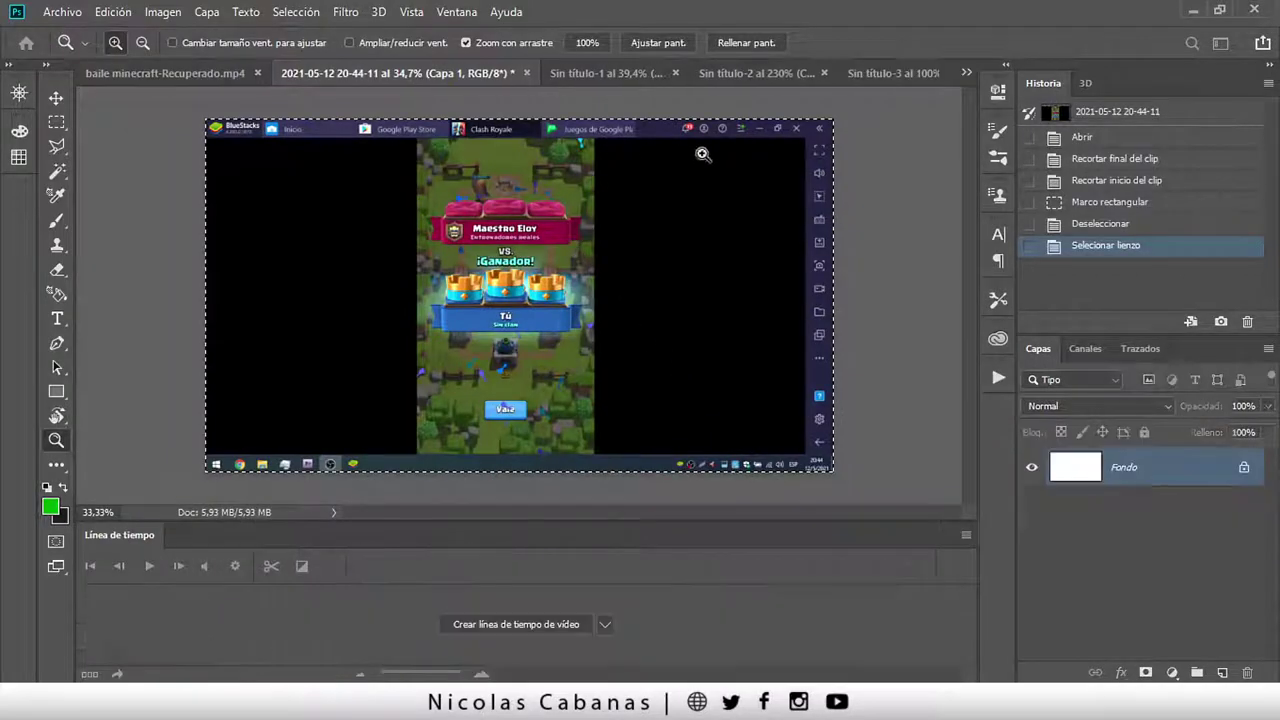
click(112, 12)
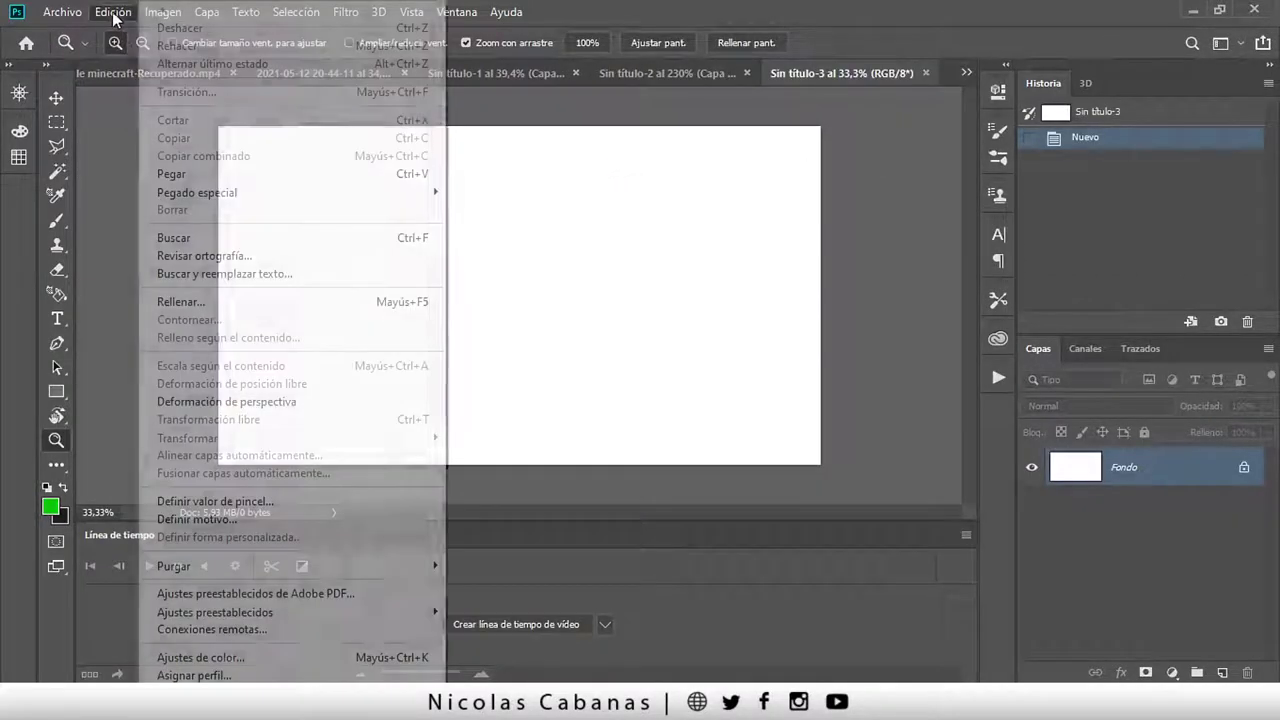
click(170, 170)
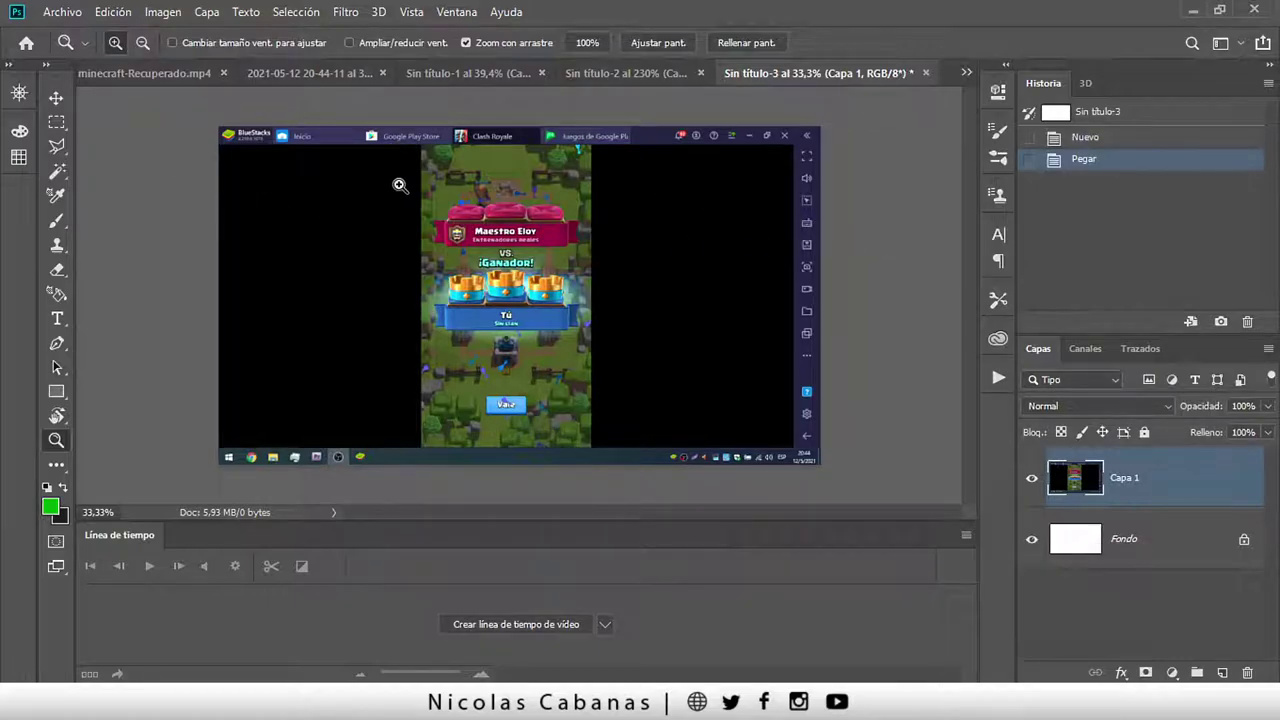
drag(527, 300, 580, 300)
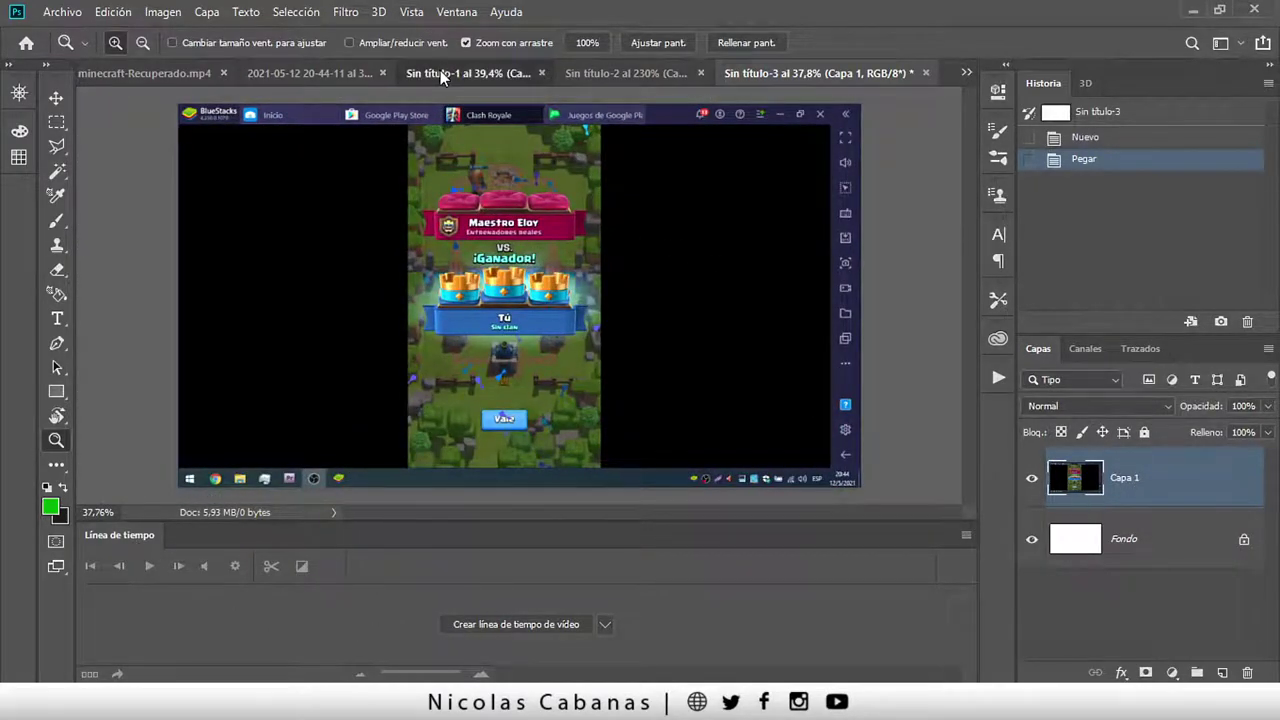
click(475, 73)
click(377, 77)
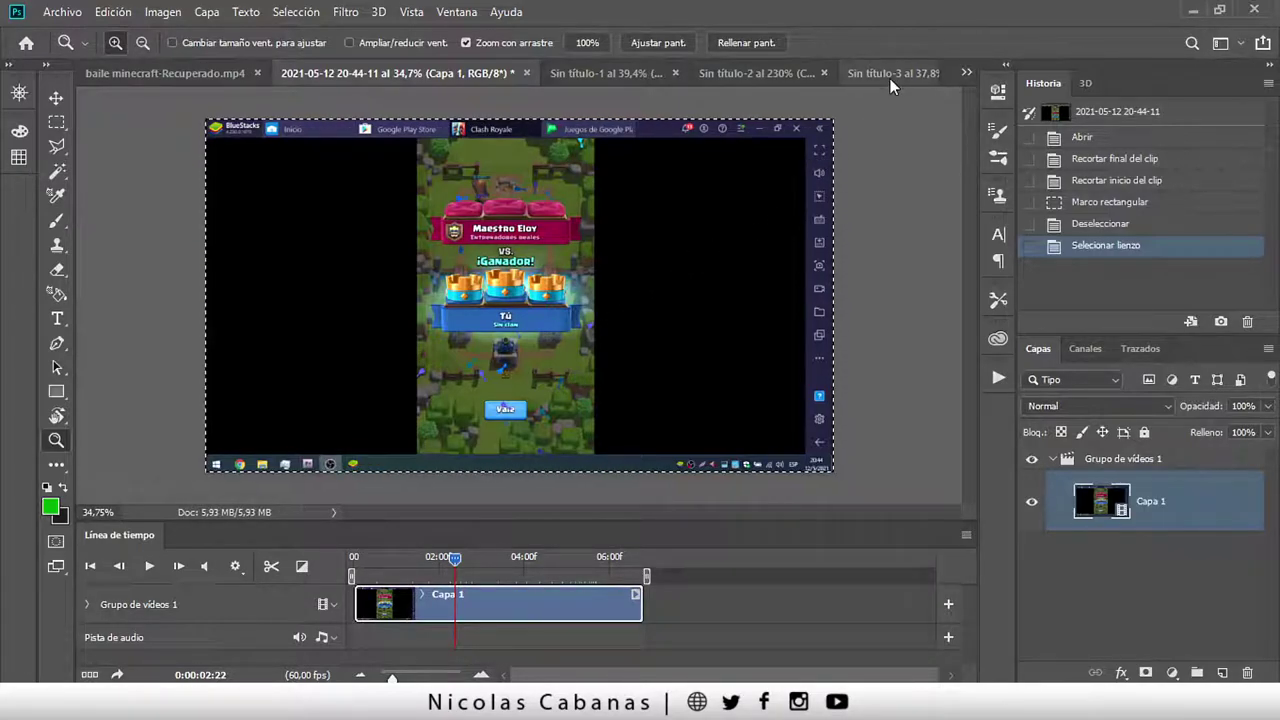
key(ctrl+plus)
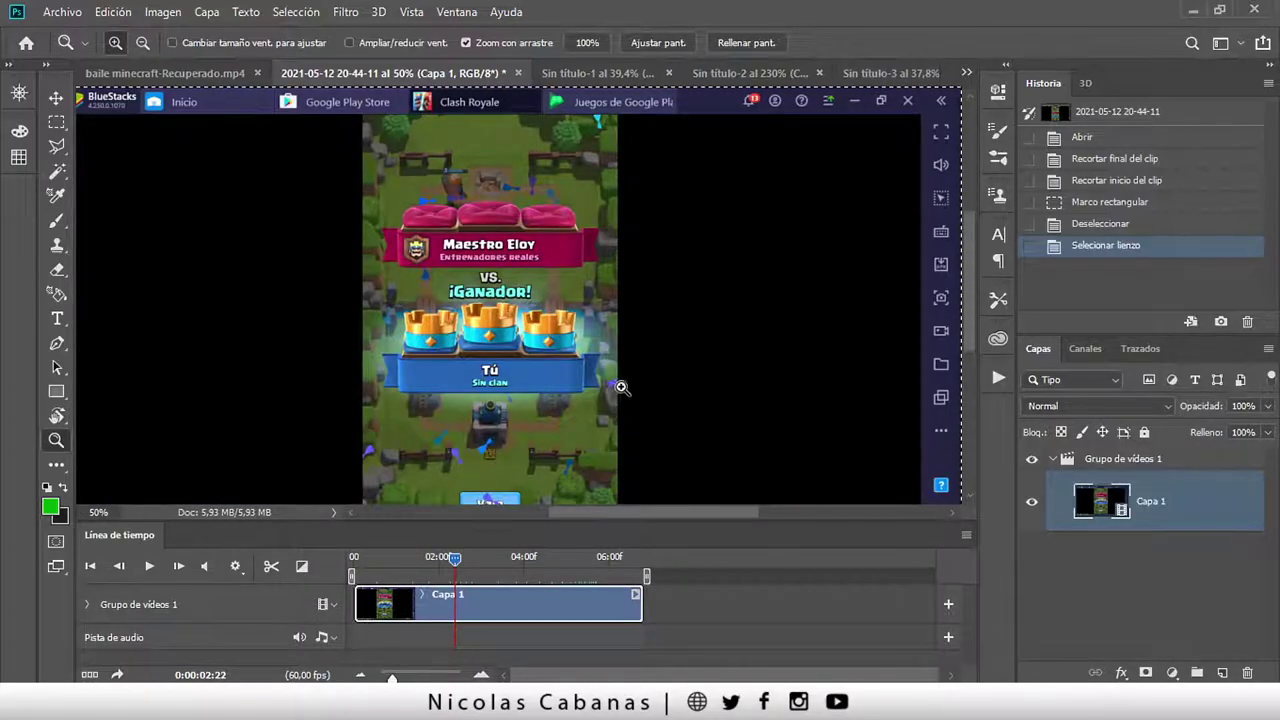
click(882, 73)
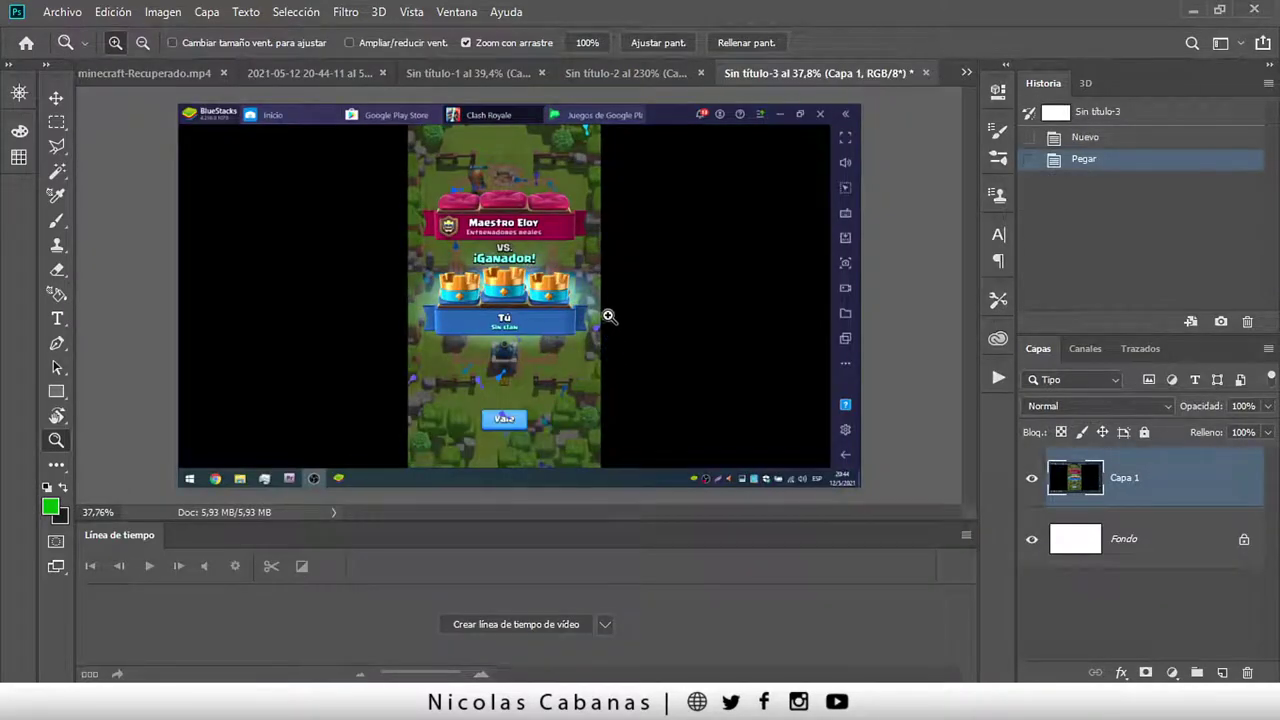
mouse_move(466, 192)
mouse_down()
mouse_move(497, 181)
mouse_move(481, 224)
mouse_up()
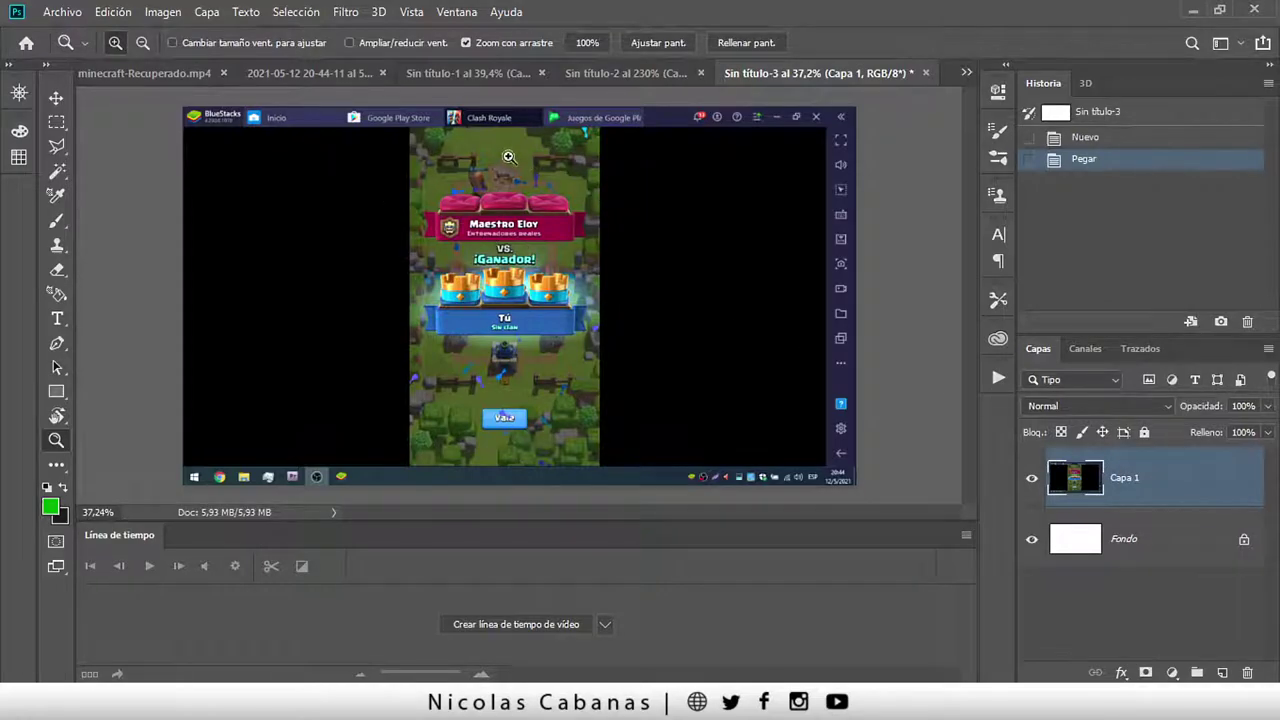
mouse_move(509, 157)
mouse_down()
mouse_move(517, 218)
mouse_move(576, 218)
mouse_up()
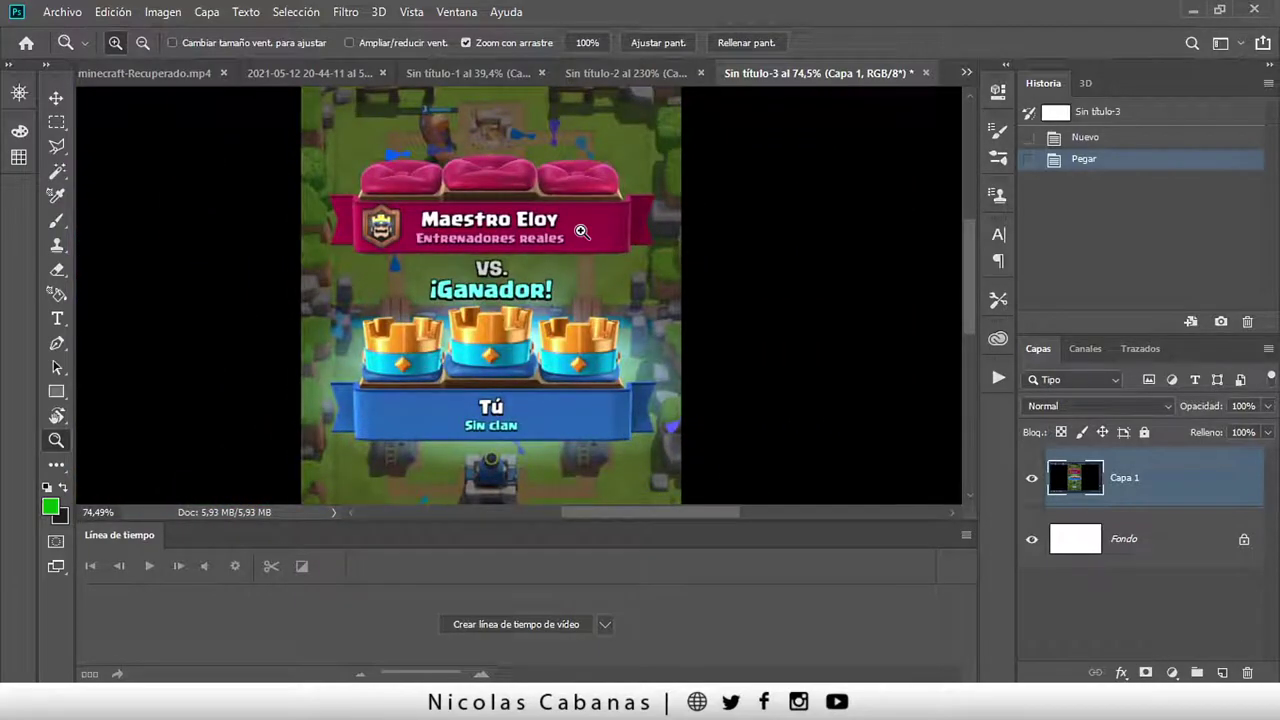
- Copy the marquee-selected name banner to a new Capa 2 and hide Capa 1
mouse_move(461, 283)
mouse_down()
mouse_move(448, 283)
mouse_move(525, 180)
mouse_move(524, 304)
mouse_up()
key(m)
drag(268, 187, 741, 388)
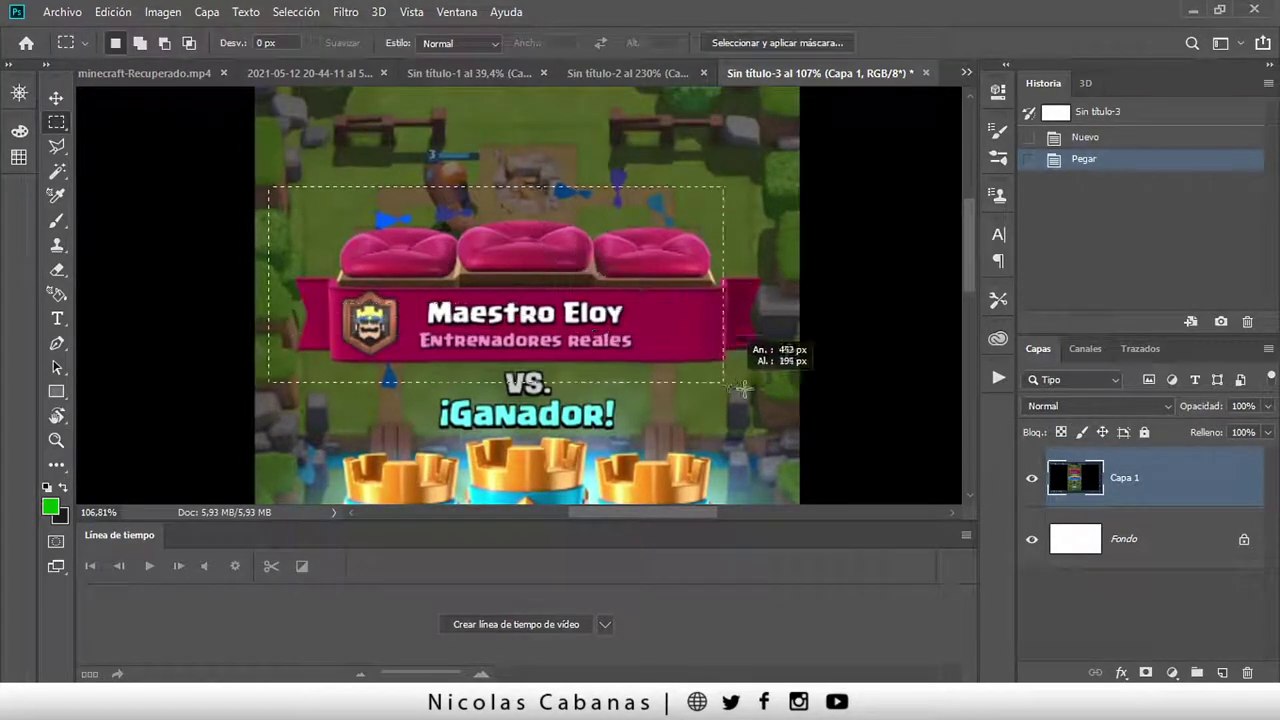
key(v)
key(ctrl+j)
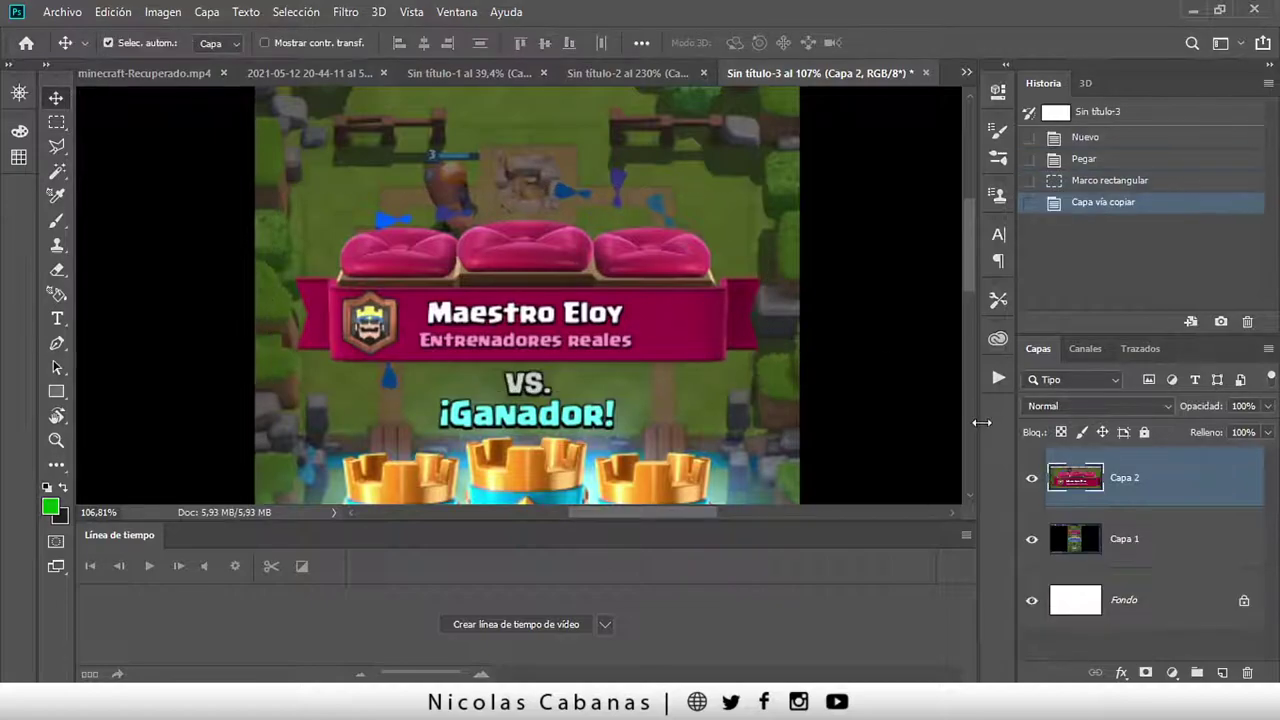
click(1031, 538)
key(z)
drag(537, 240, 413, 241)
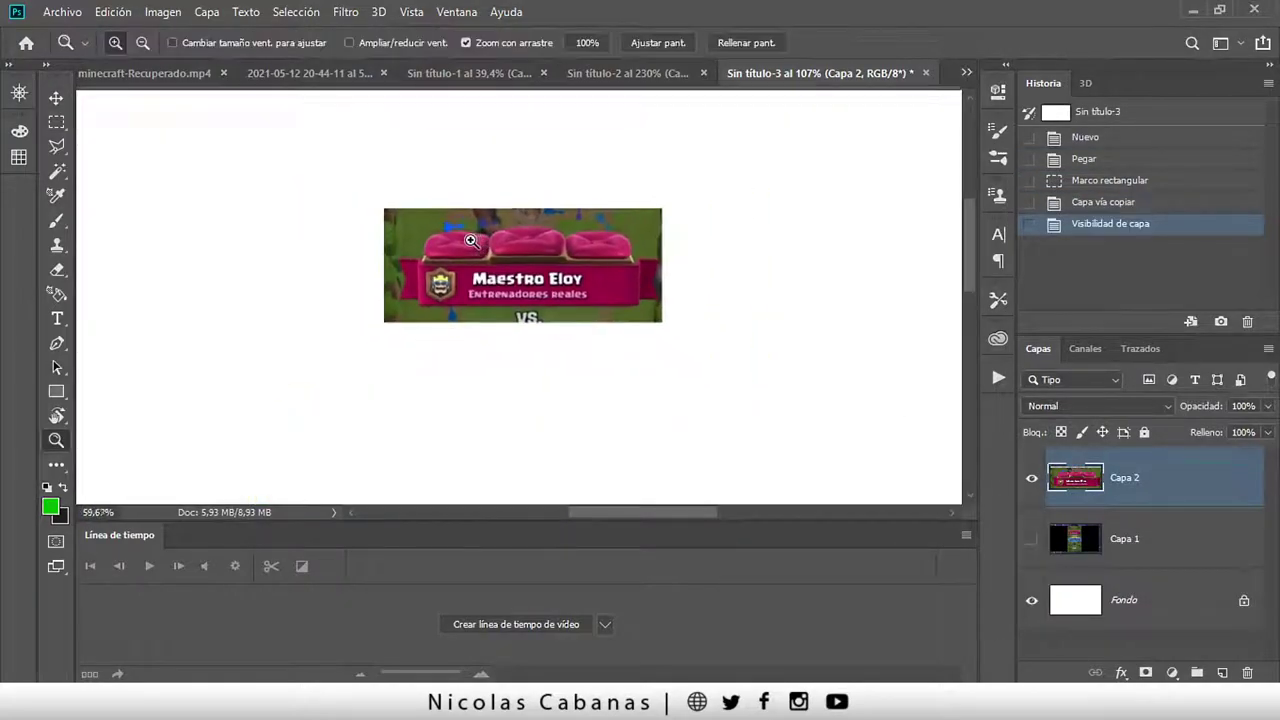
key(v)
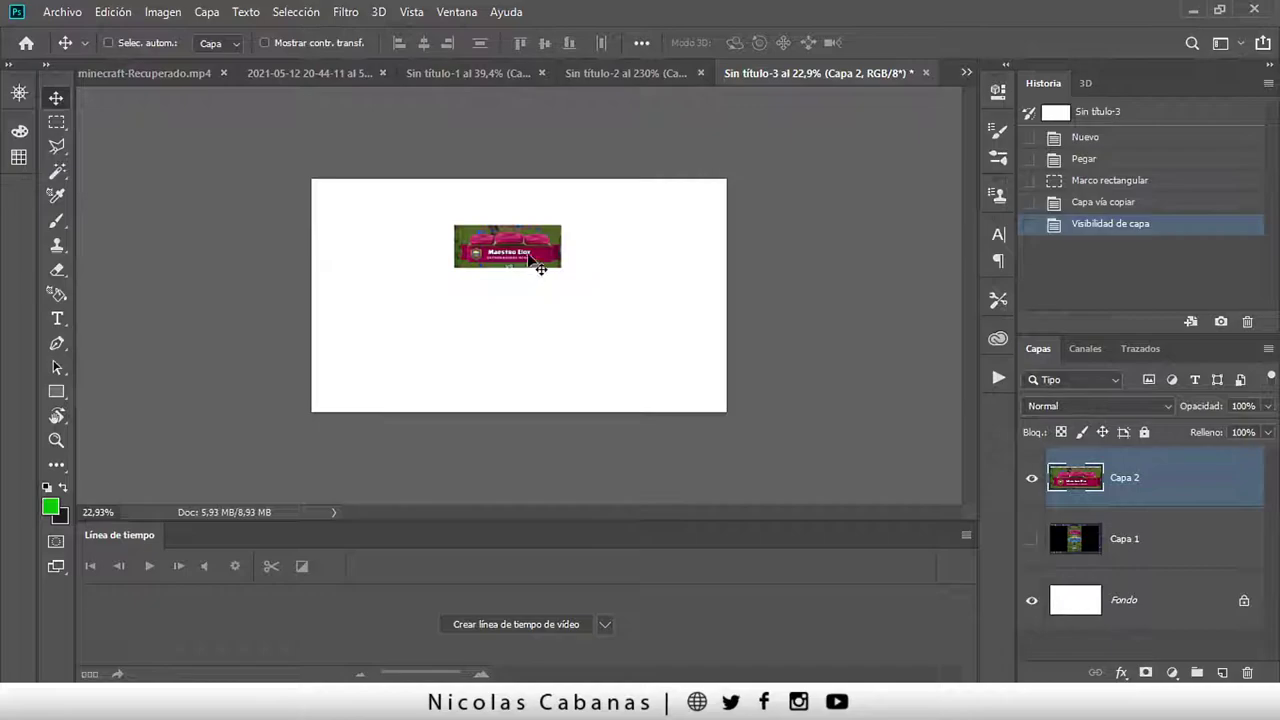
key(z)
drag(540, 268, 518, 244)
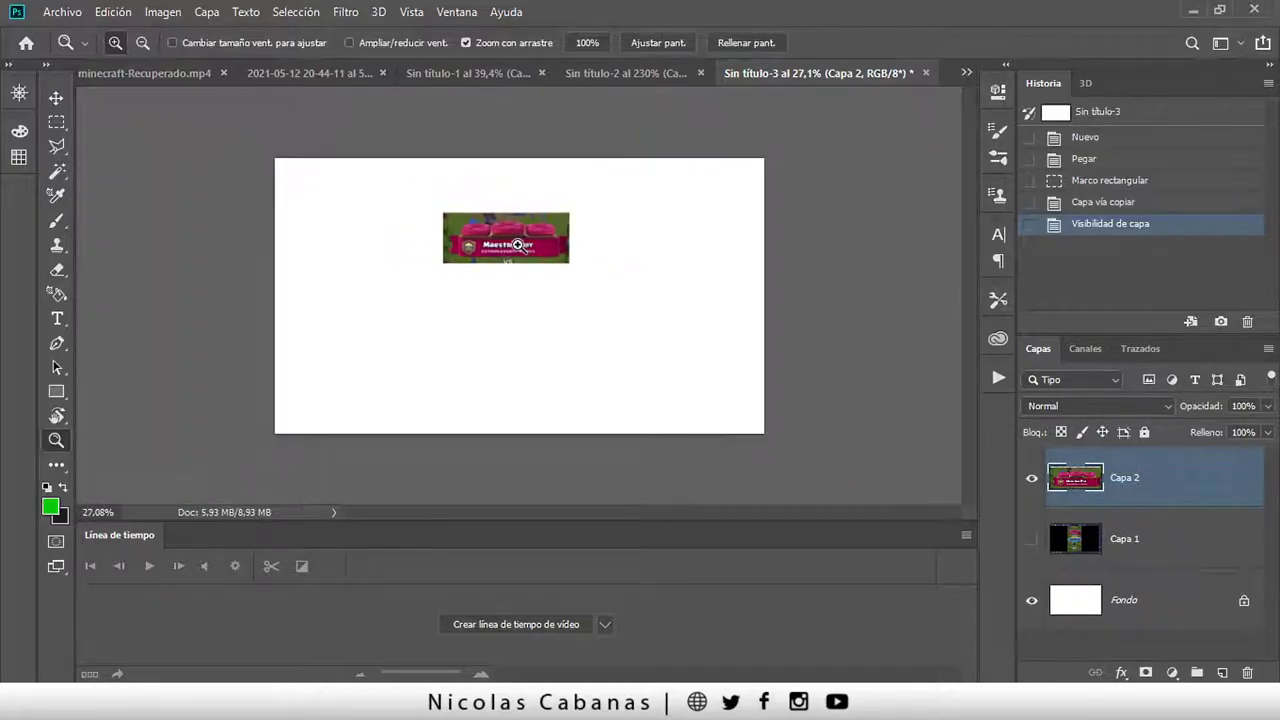
key(v)
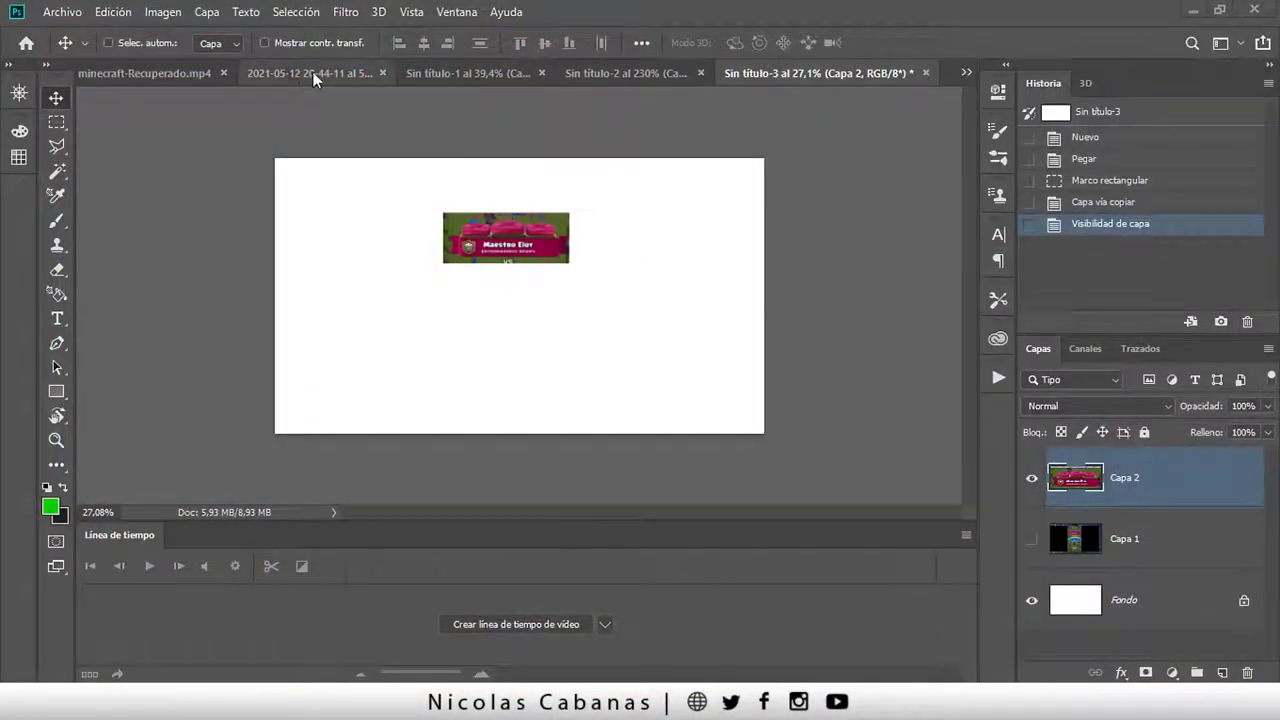
click(288, 72)
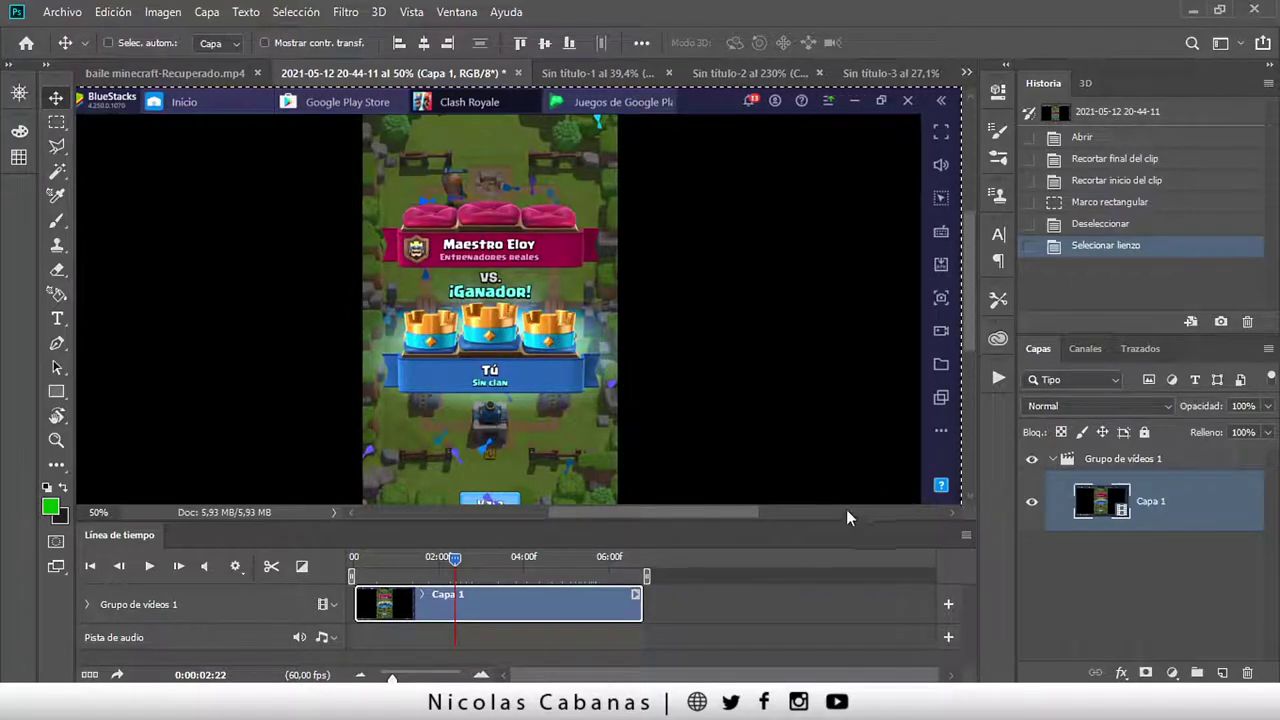
drag(497, 563, 566, 563)
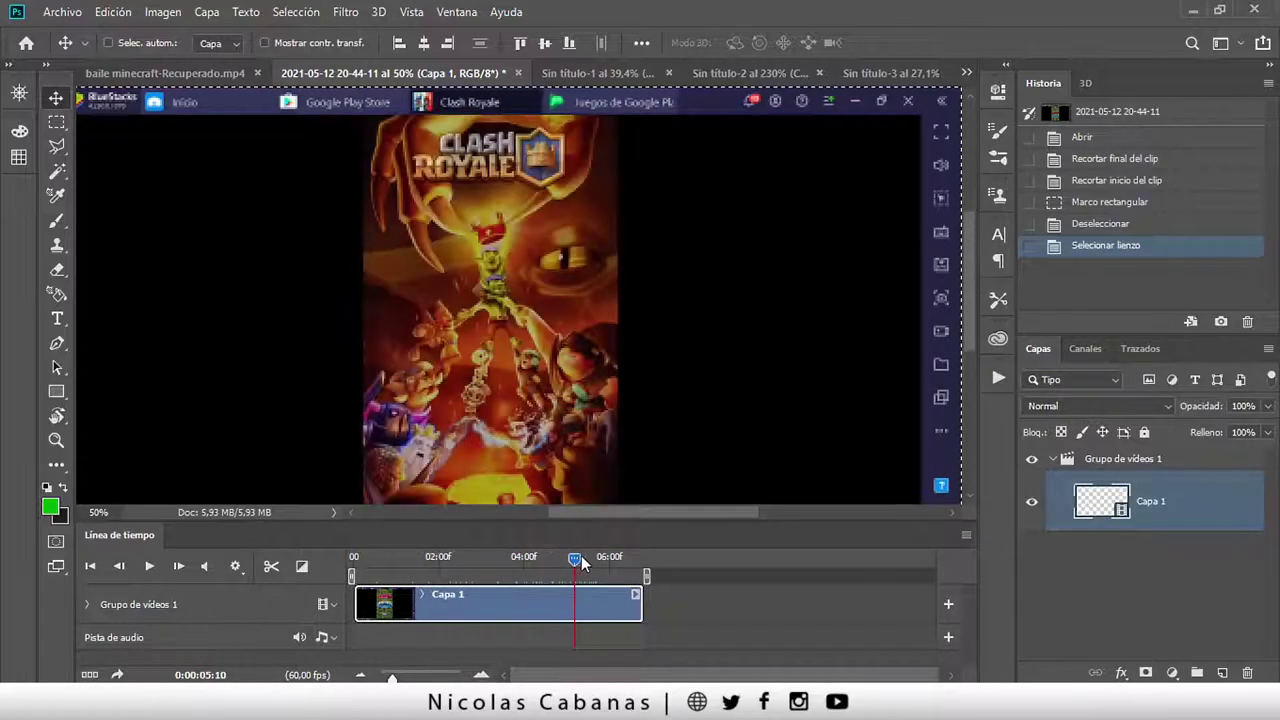
drag(566, 563, 601, 563)
key(z)
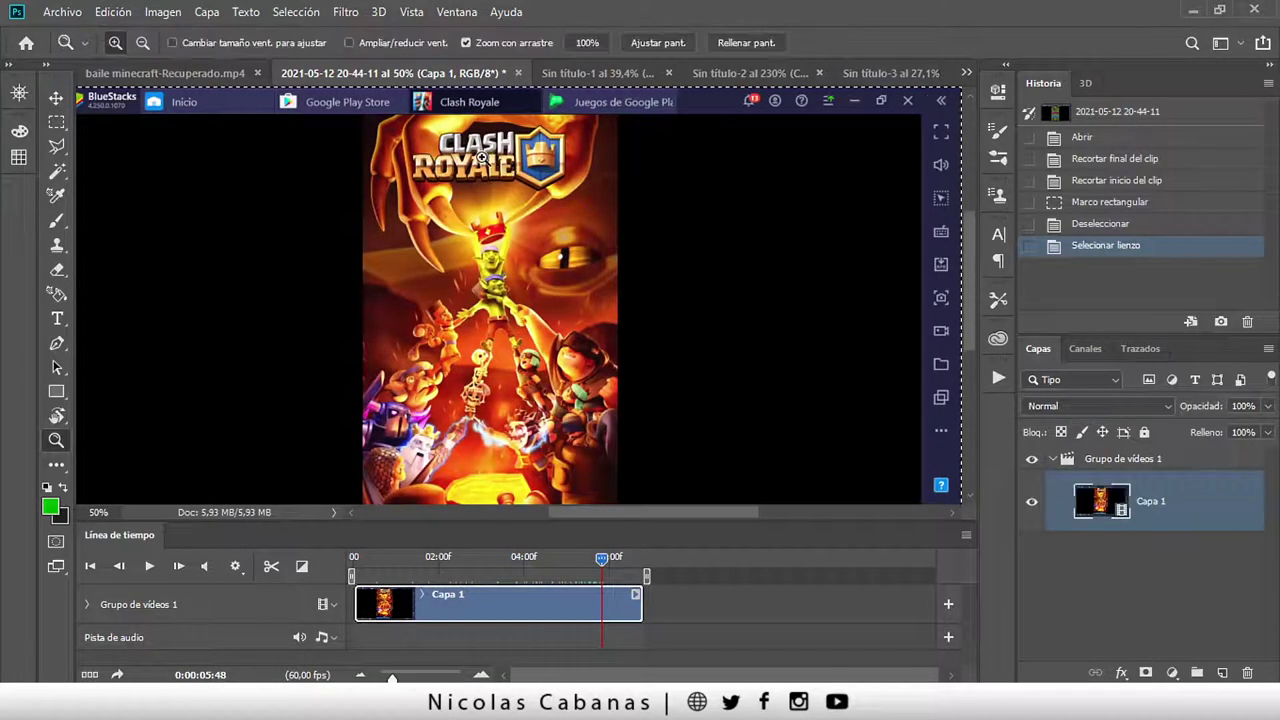
drag(520, 180, 530, 327)
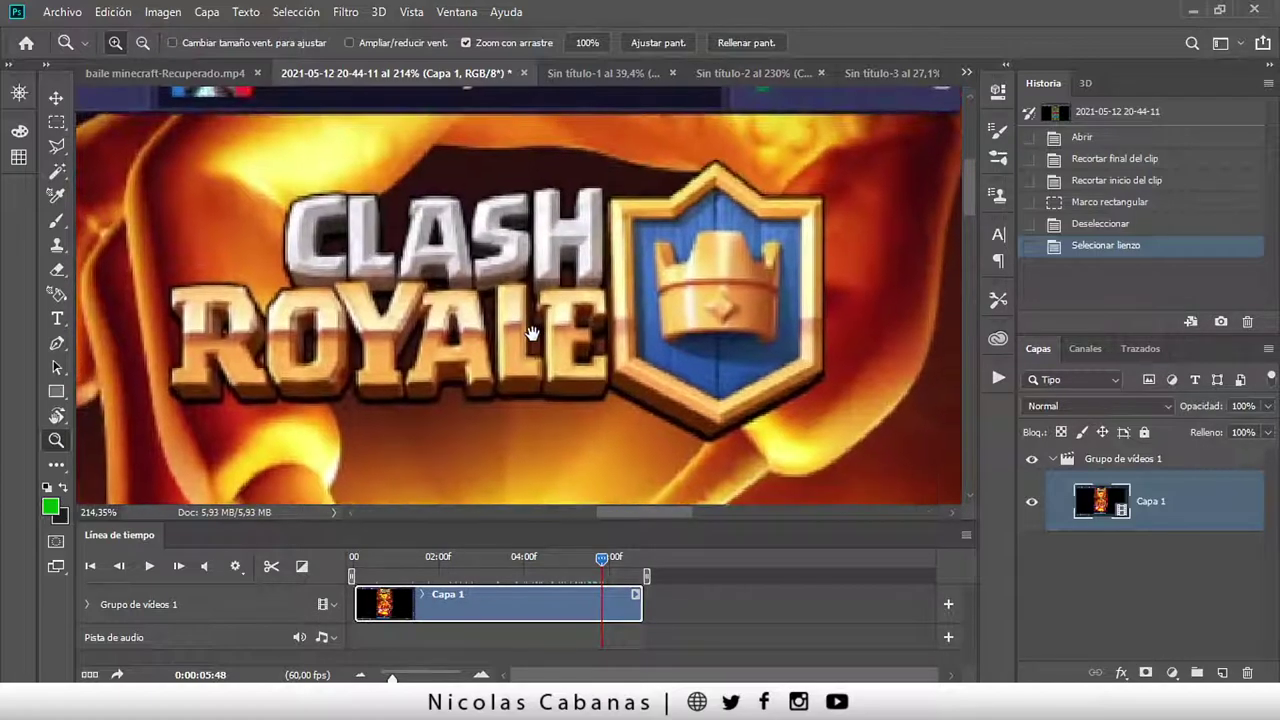
- With the Polygonal Lasso, outline the logo's bottom and the shield's right side and top
key(l)
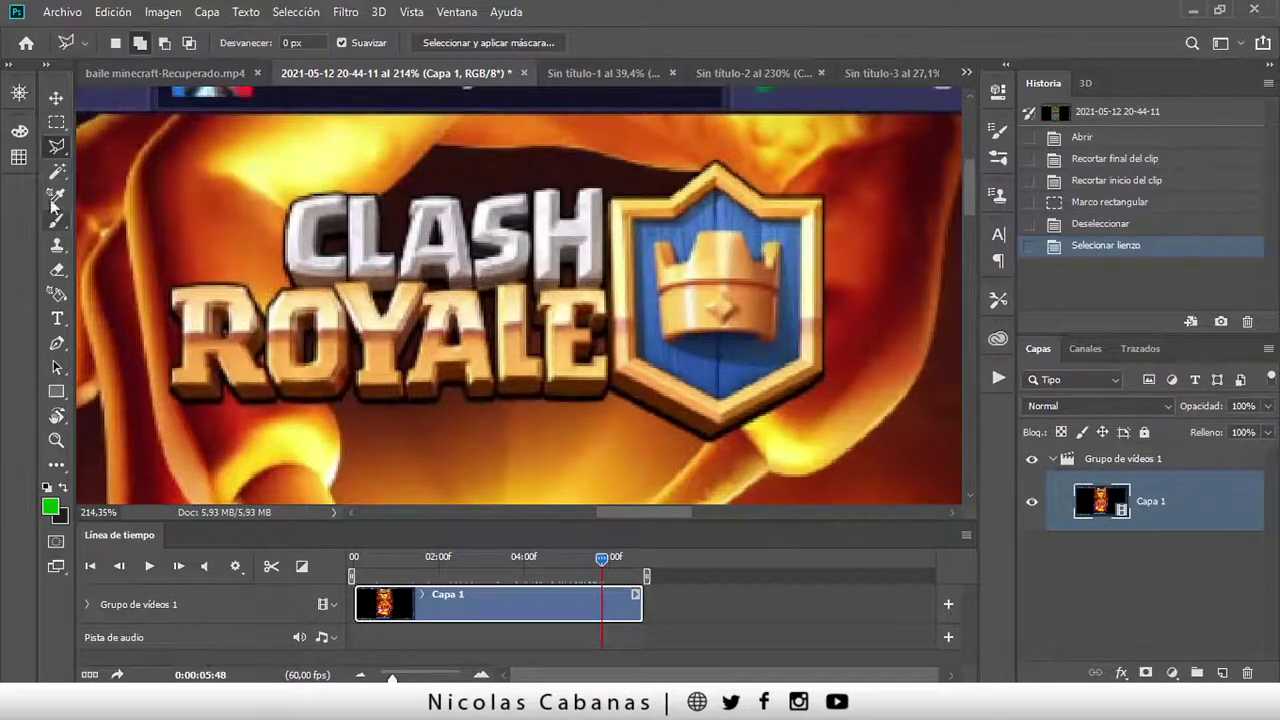
right_click(57, 147)
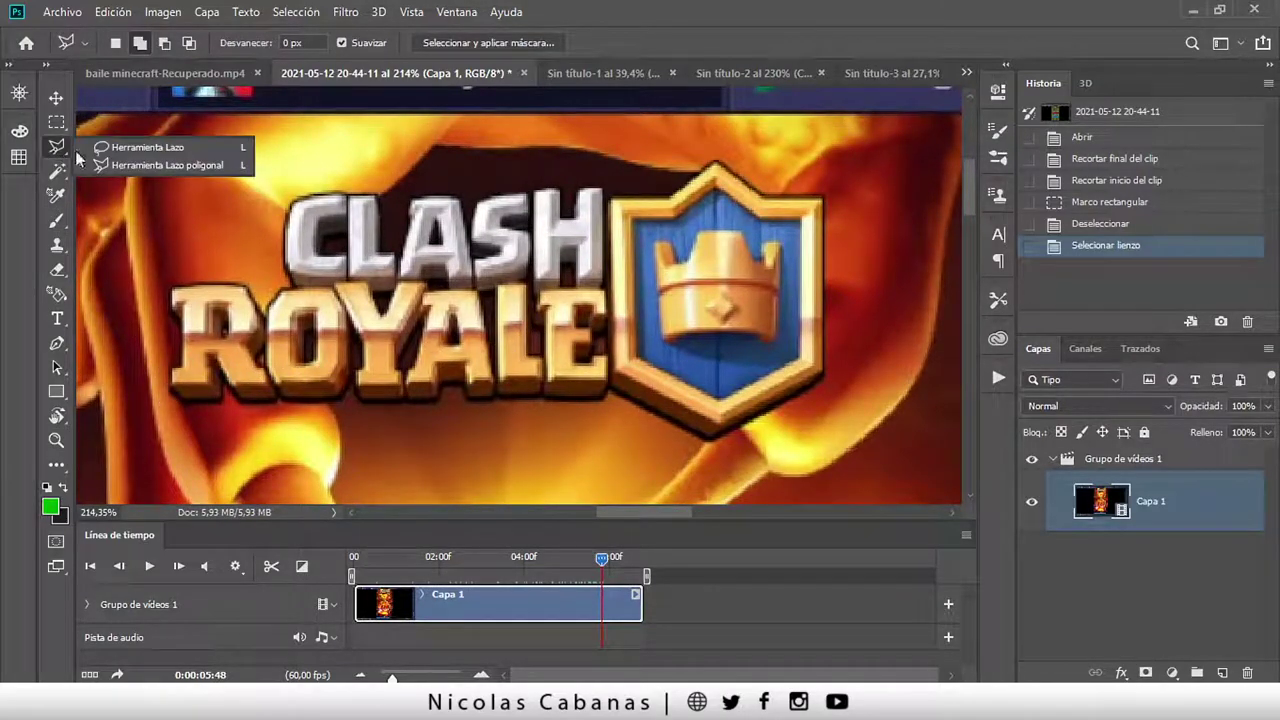
click(135, 168)
click(172, 408)
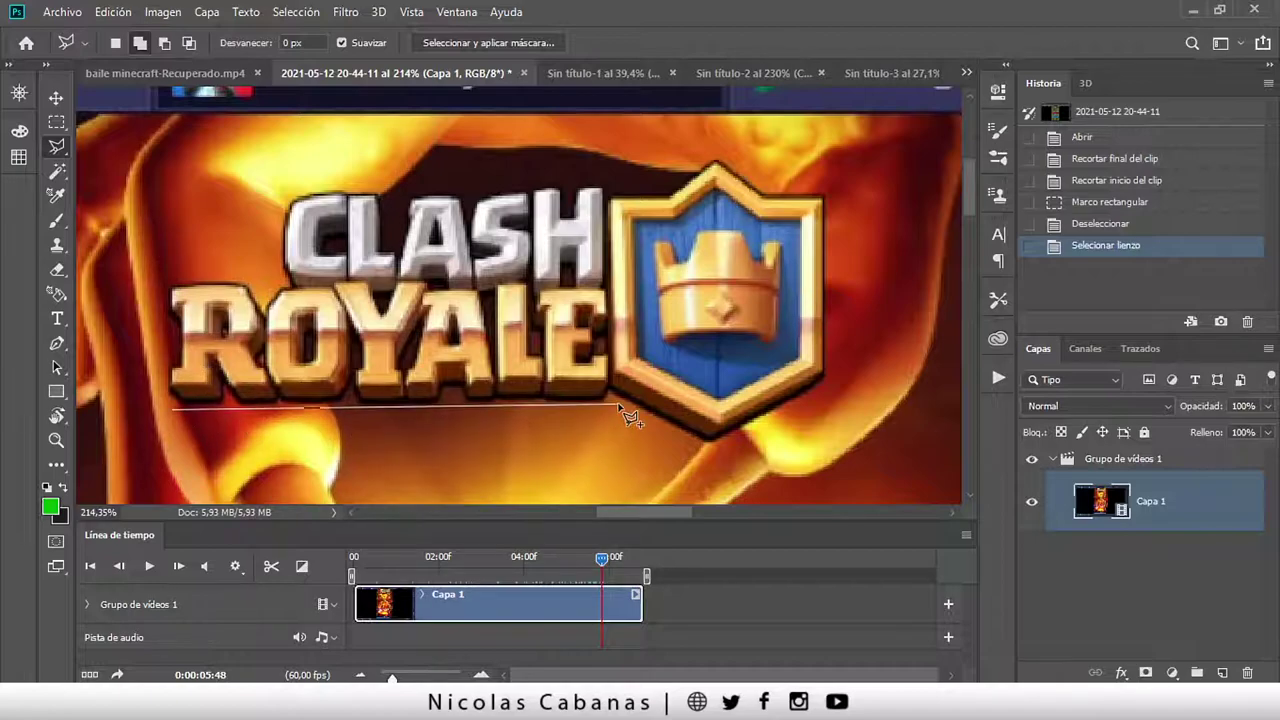
click(710, 445)
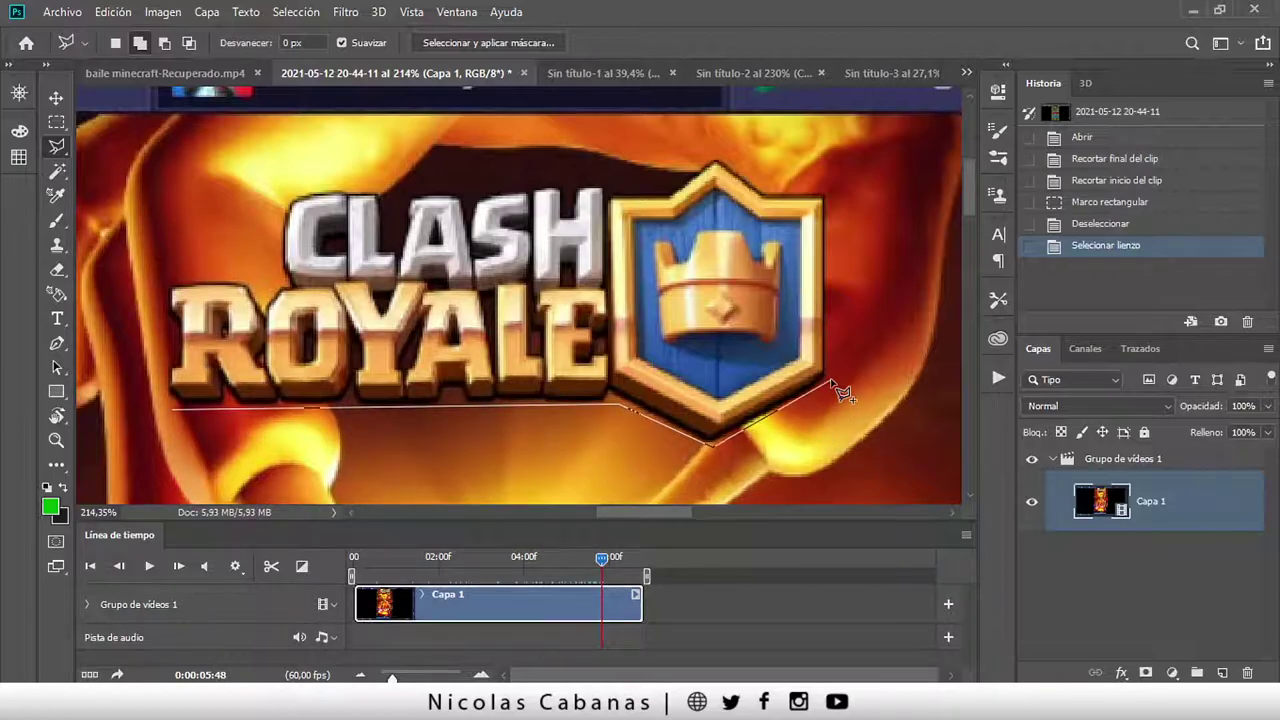
click(830, 380)
click(830, 185)
click(790, 183)
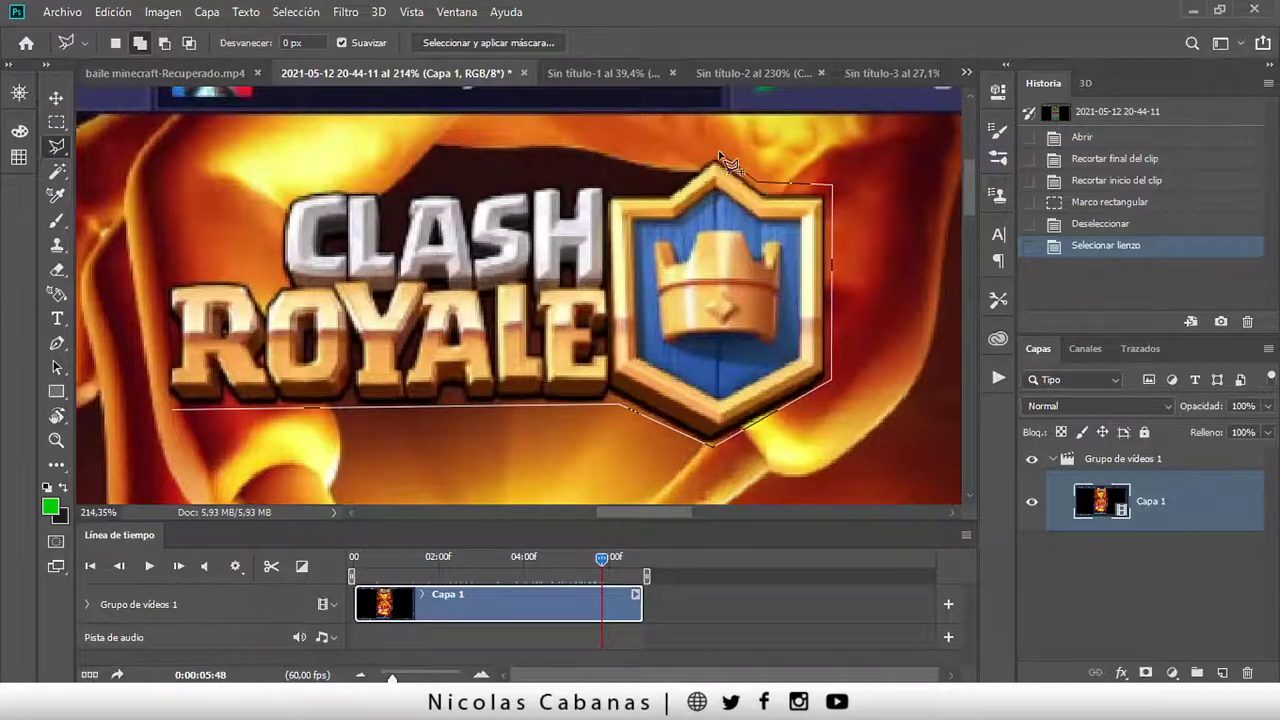
click(714, 155)
- Finish the outline along CLASH and down around ROYALE, closing it into a selection
click(658, 192)
click(608, 183)
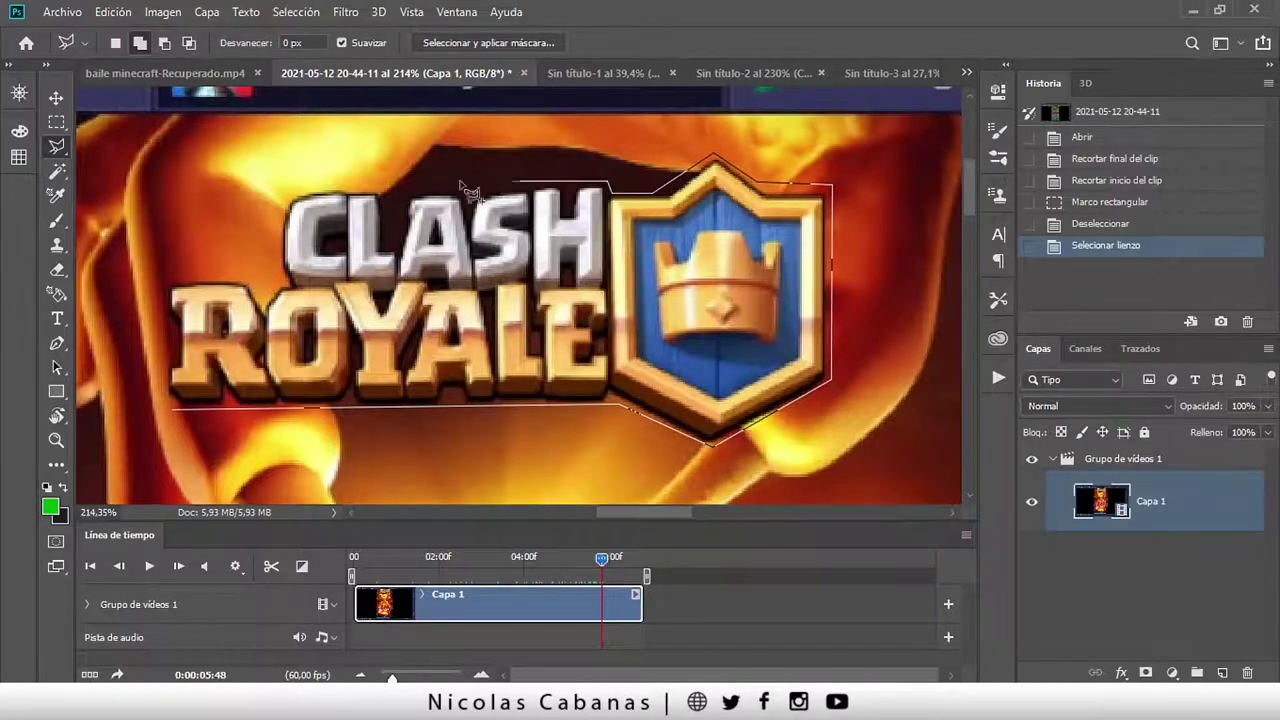
click(284, 193)
click(270, 277)
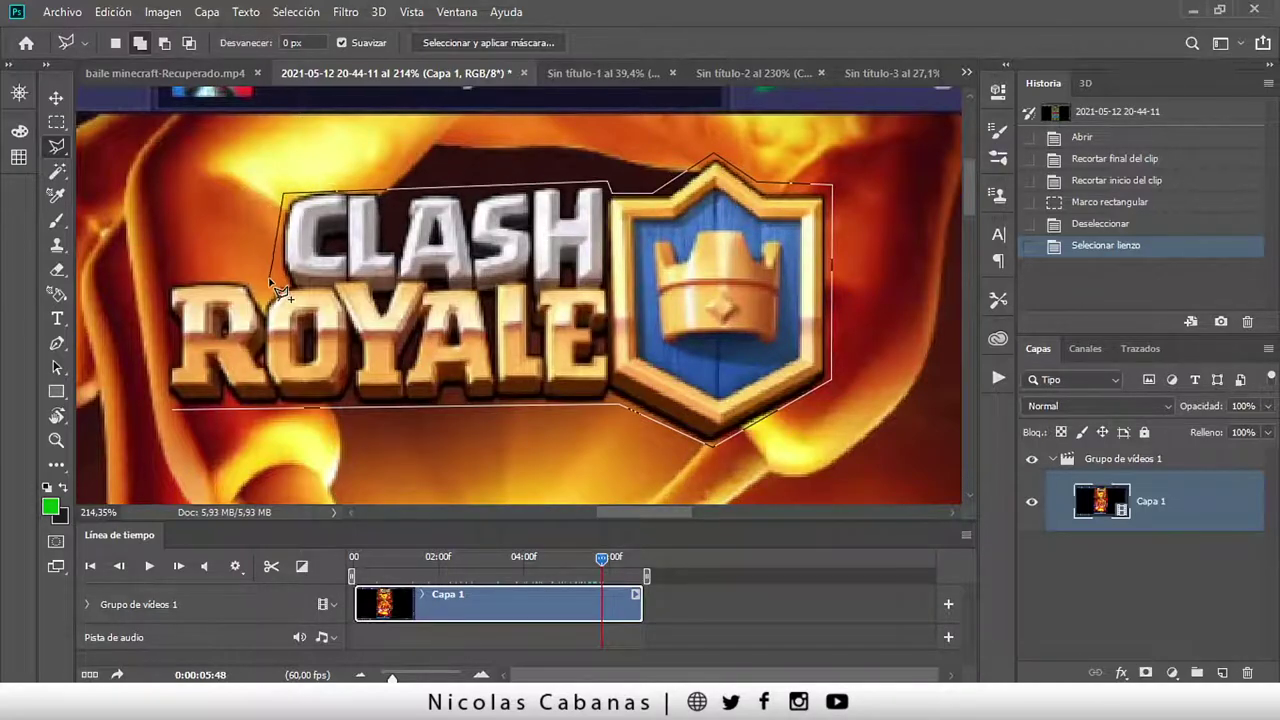
click(160, 278)
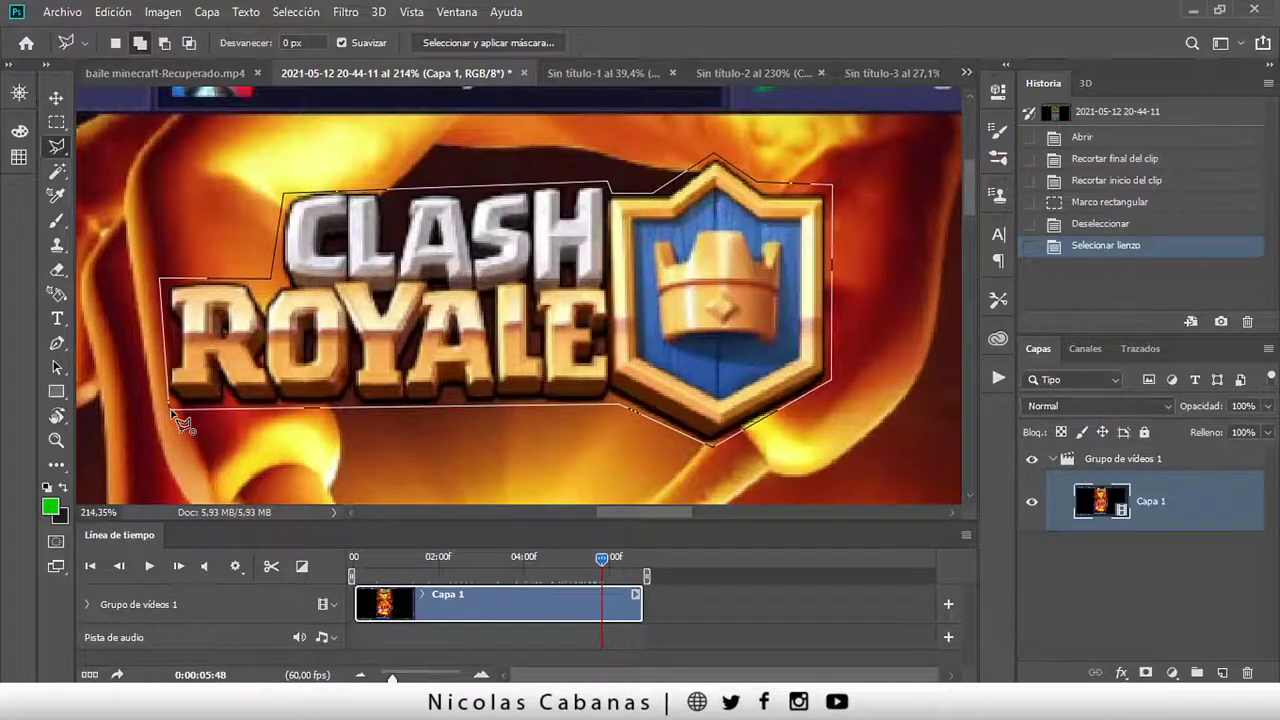
click(173, 411)
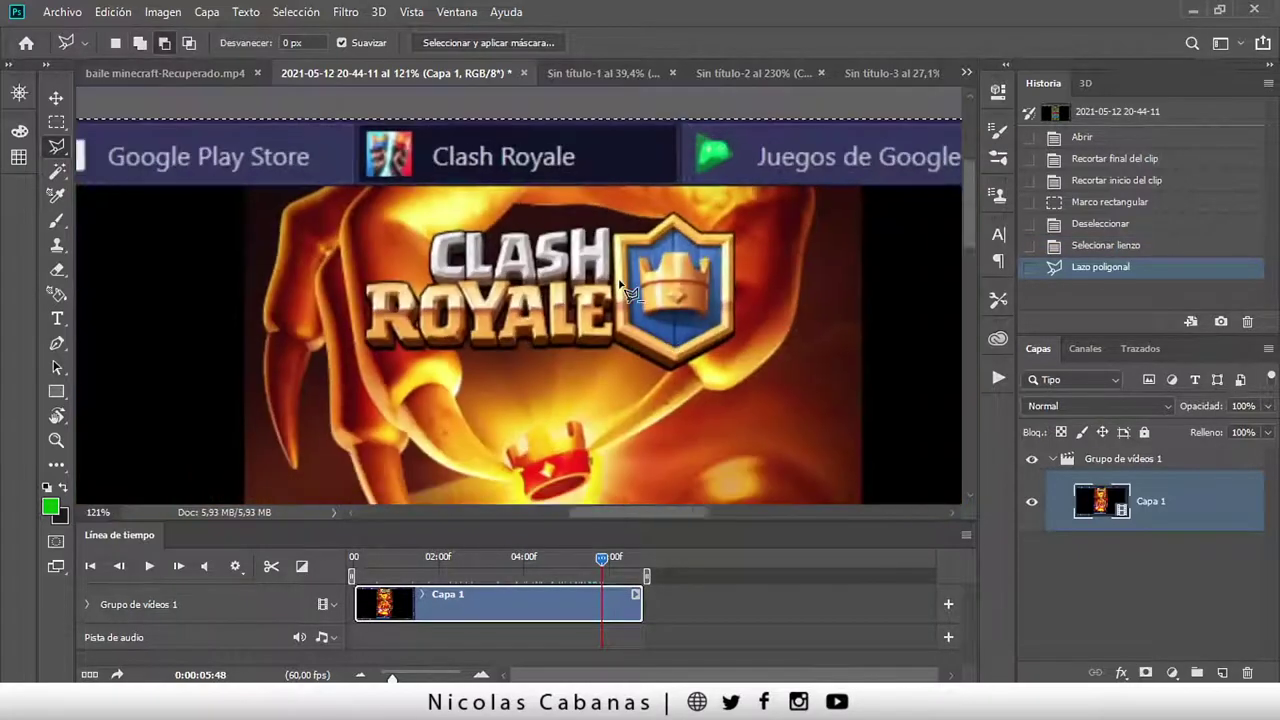
- Zoom out to view the whole frame and discard the logo selection
scroll(520, 380, down, 2)
scroll(553, 390, down, 2)
drag(553, 390, 529, 348)
scroll(529, 348, up, 1)
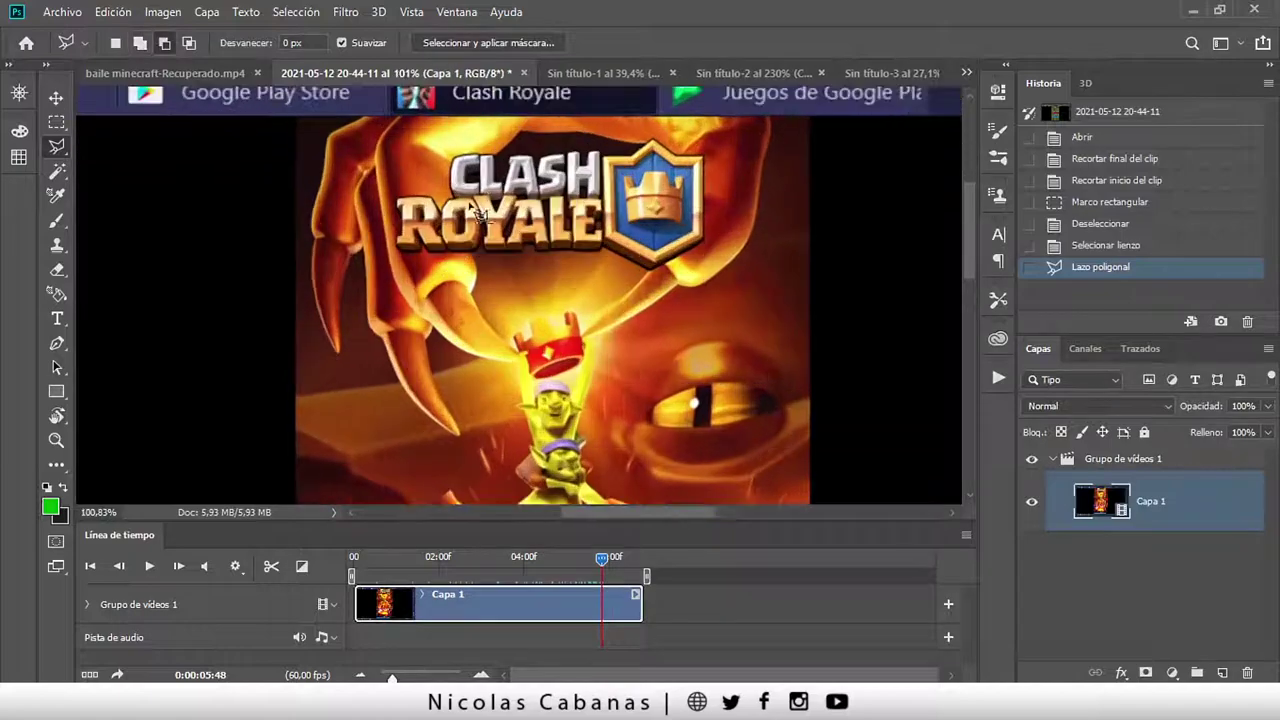
scroll(500, 250, down, 2)
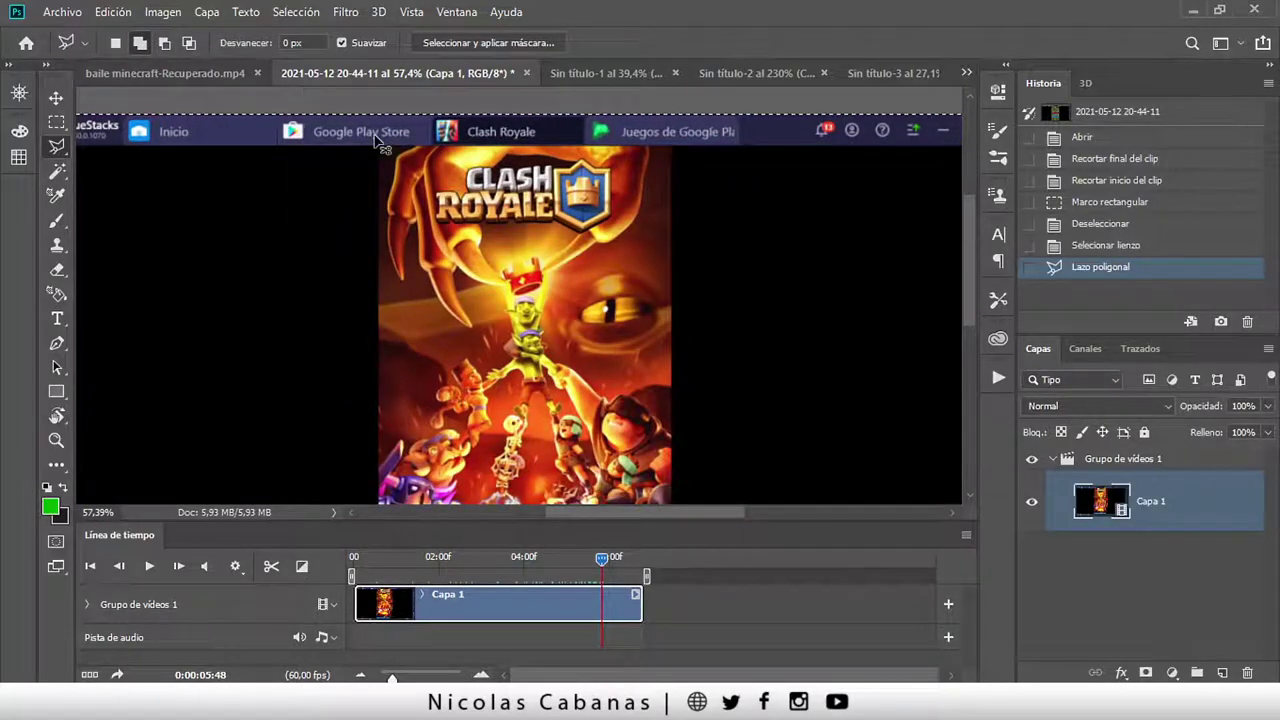
key(ctrl+d)
- Zoom back in and trace a new outline along the logo top and around the shield
scroll(500, 152, up, 3)
scroll(531, 157, up, 1)
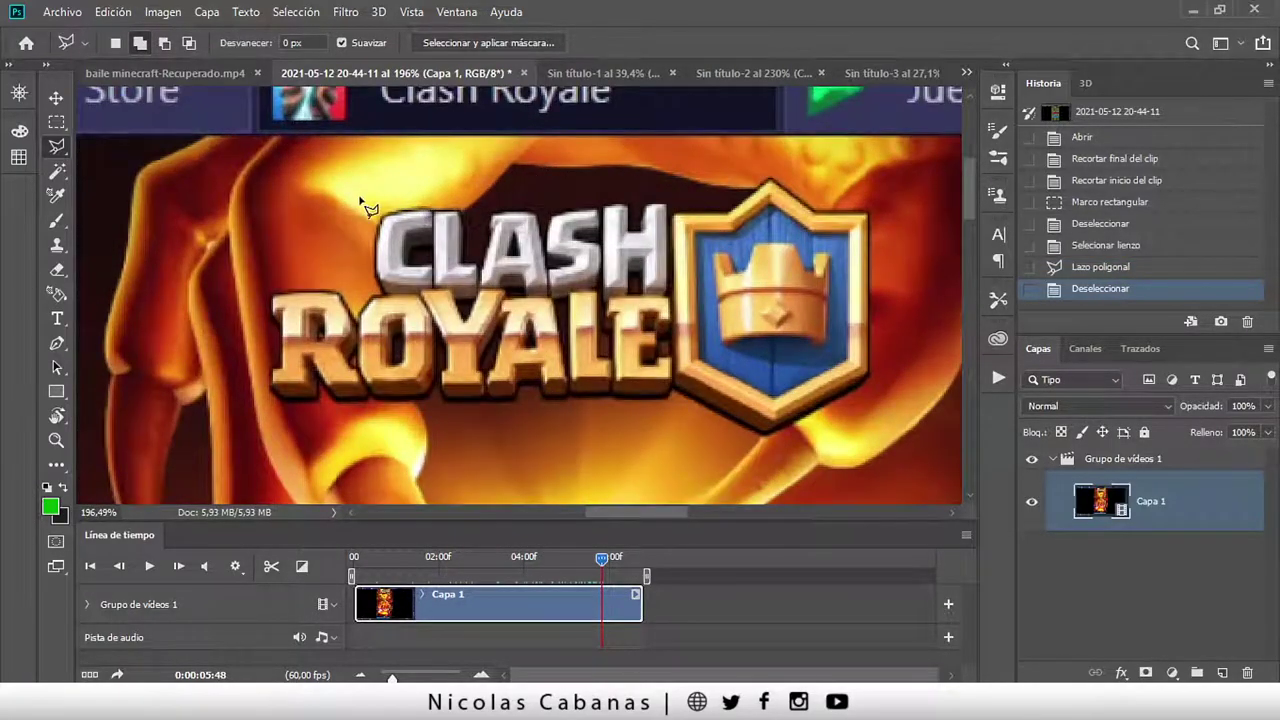
click(397, 192)
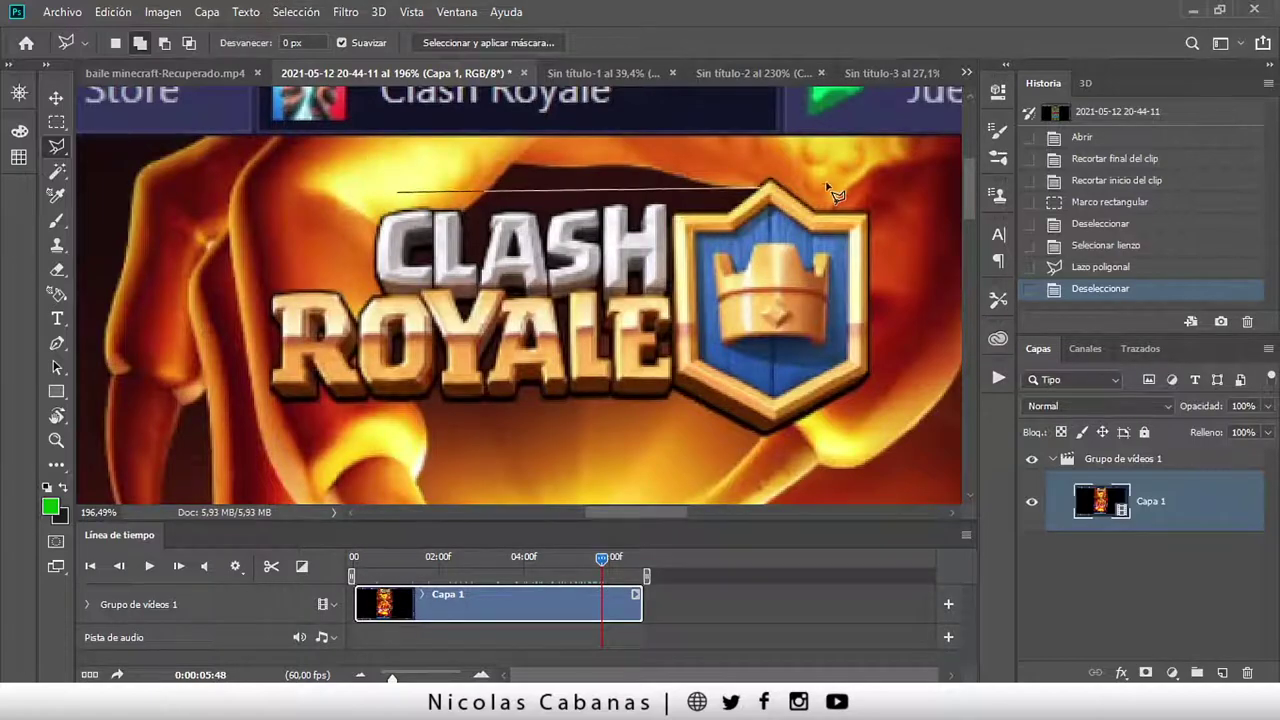
click(708, 192)
click(778, 163)
click(897, 213)
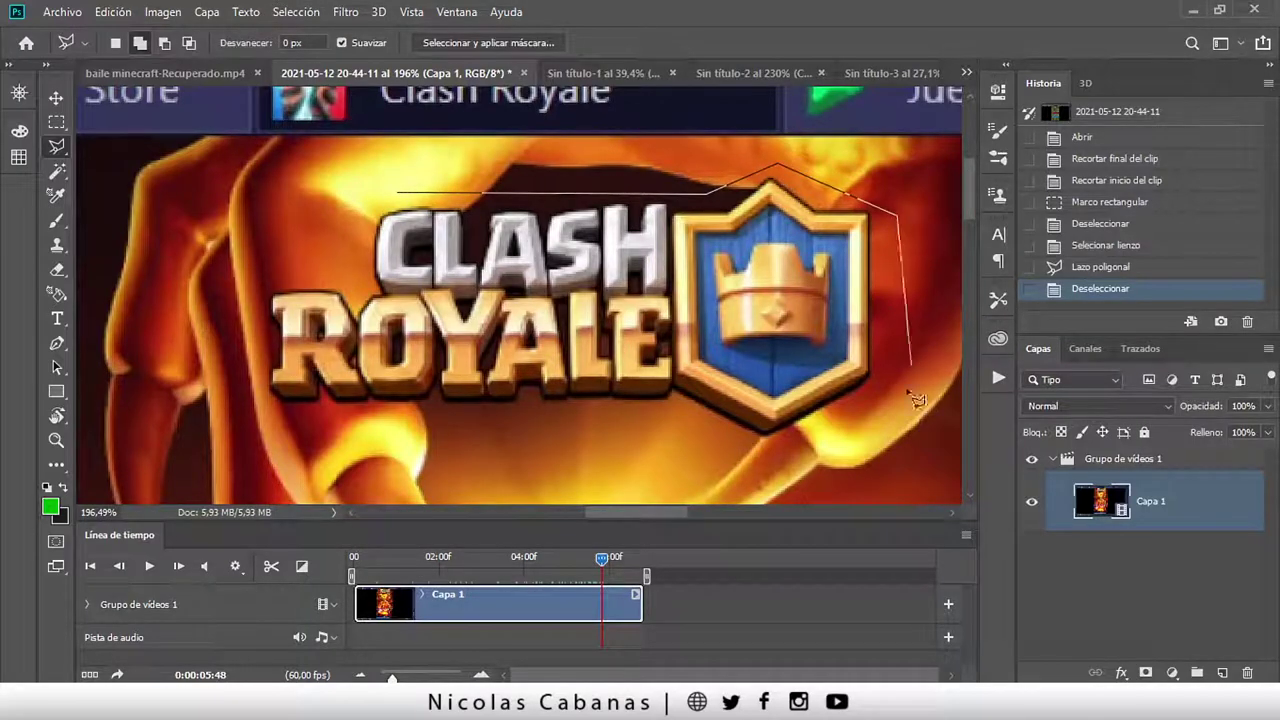
click(901, 420)
click(800, 440)
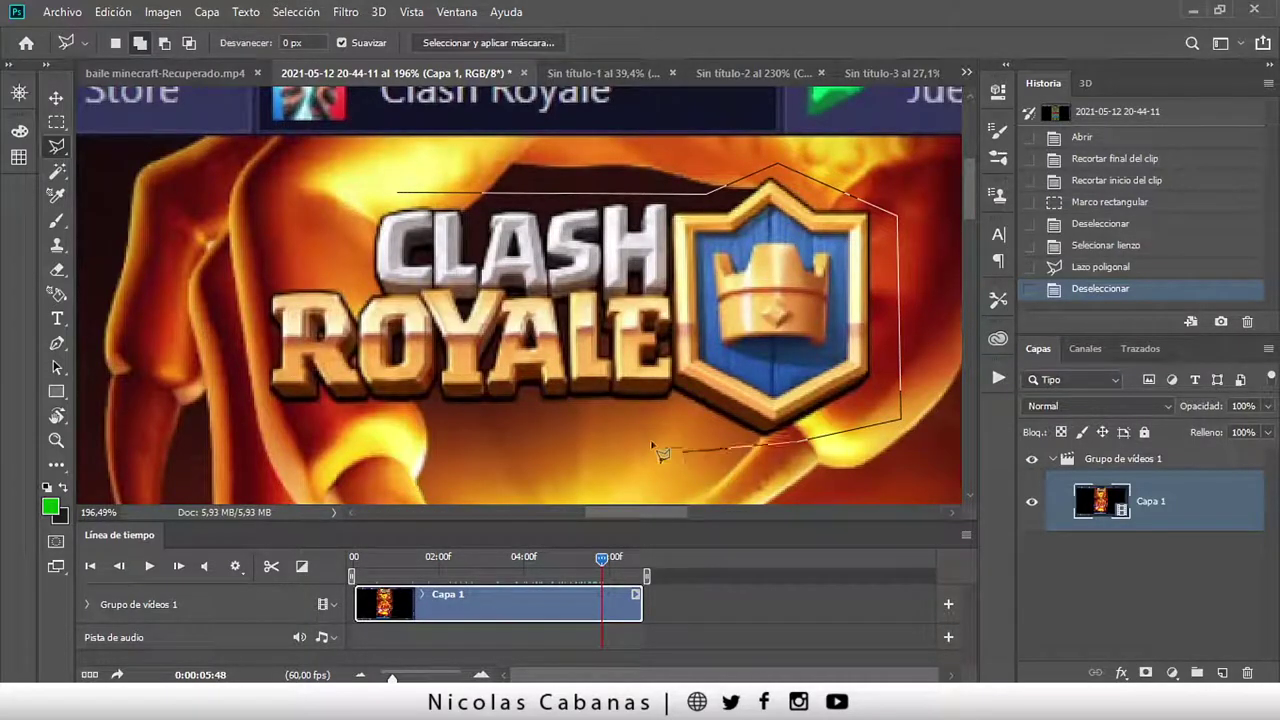
- Close the outline along the logo's bottom and left edge, then start a 357 × 151 px document
click(242, 411)
click(247, 267)
click(356, 264)
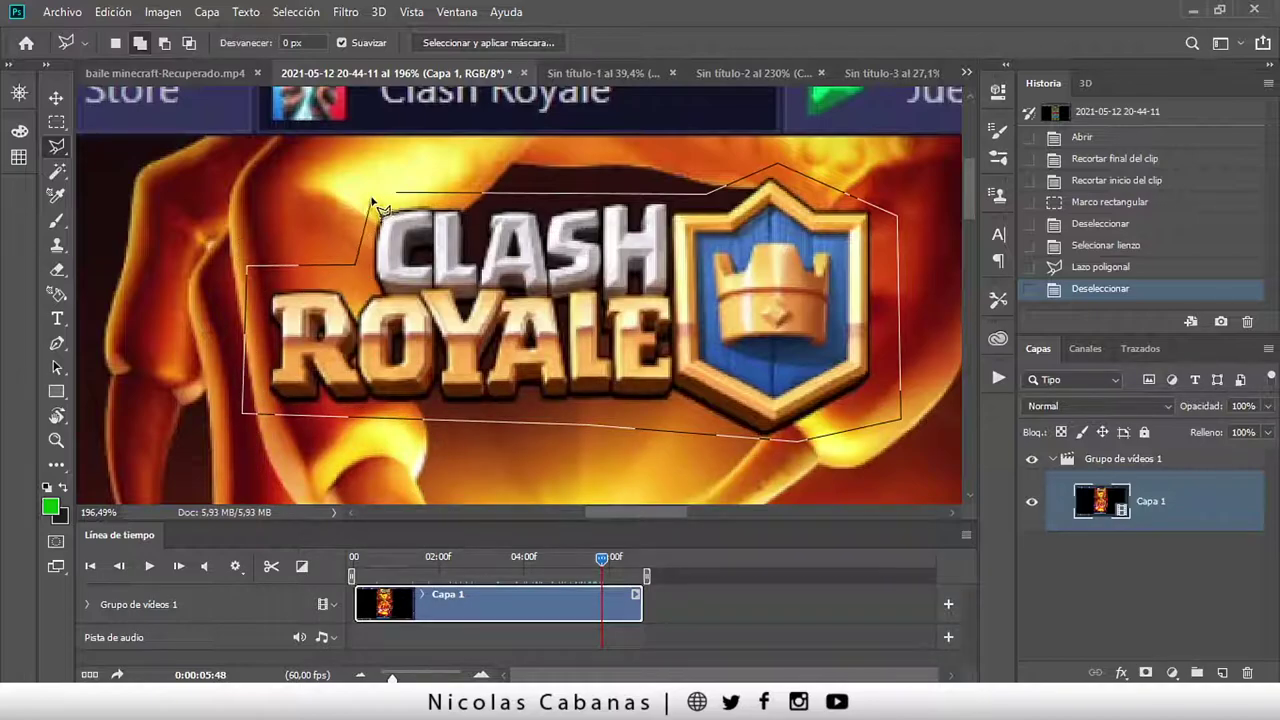
click(396, 193)
scroll(564, 410, down, 2)
scroll(564, 410, down, 3)
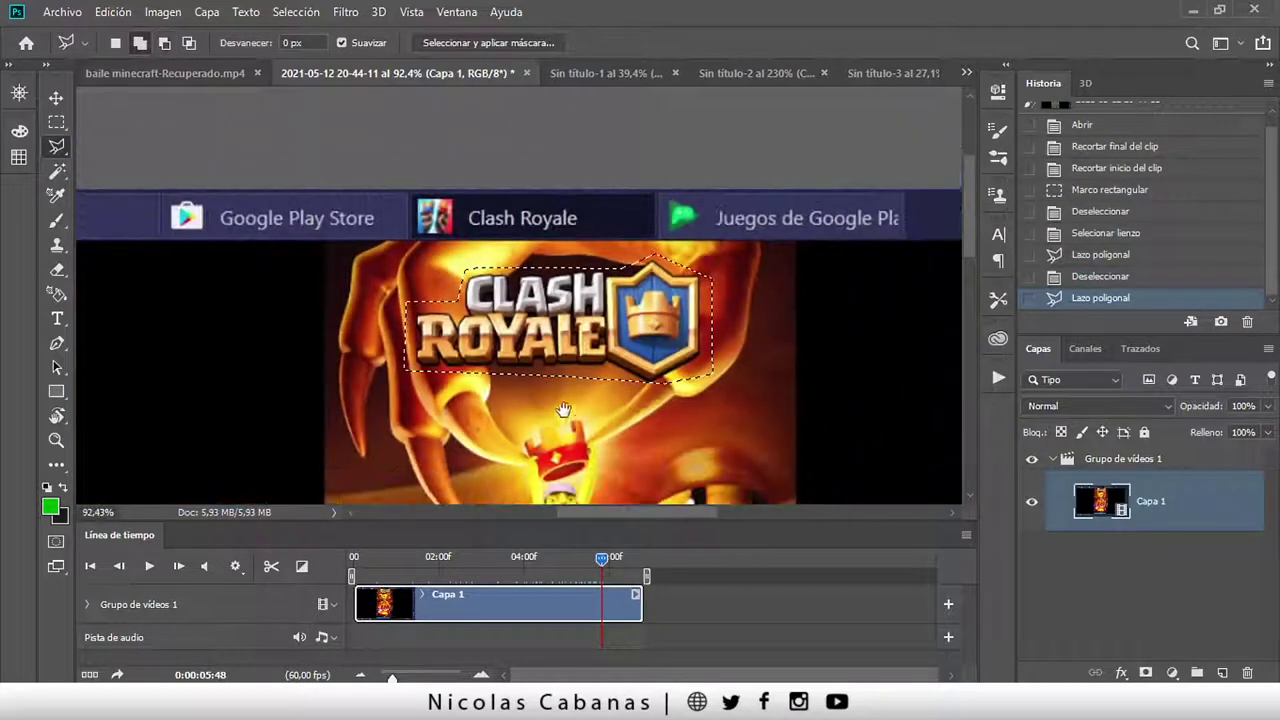
drag(564, 410, 489, 280)
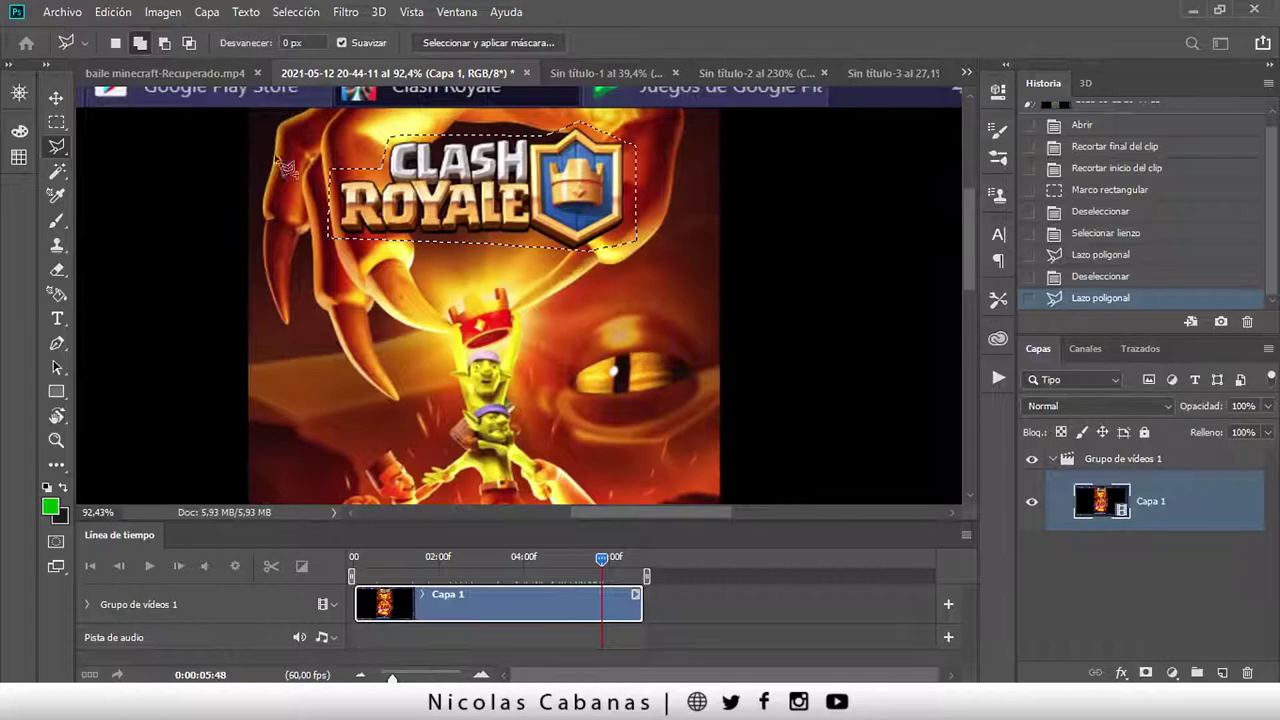
key(ctrl+n)
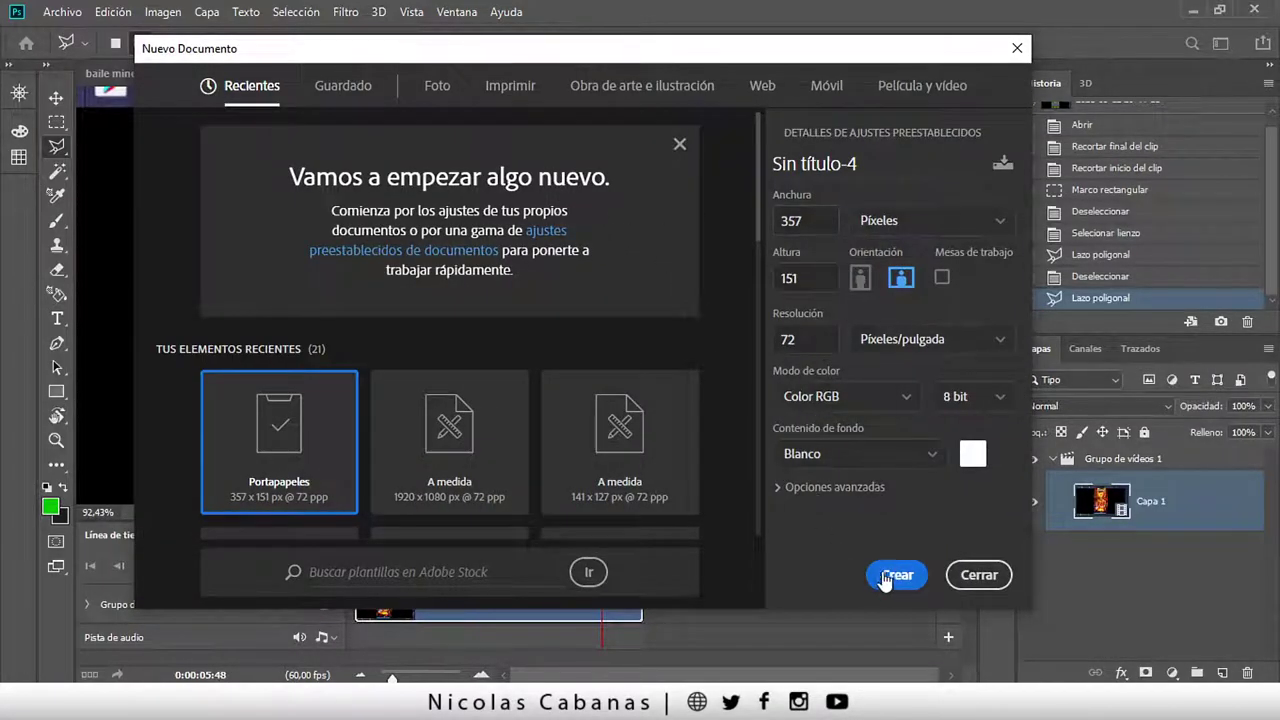
- Create the 357 × 151 px Sin título-4 and paste the logo as Capa 1, zoomed in
click(884, 578)
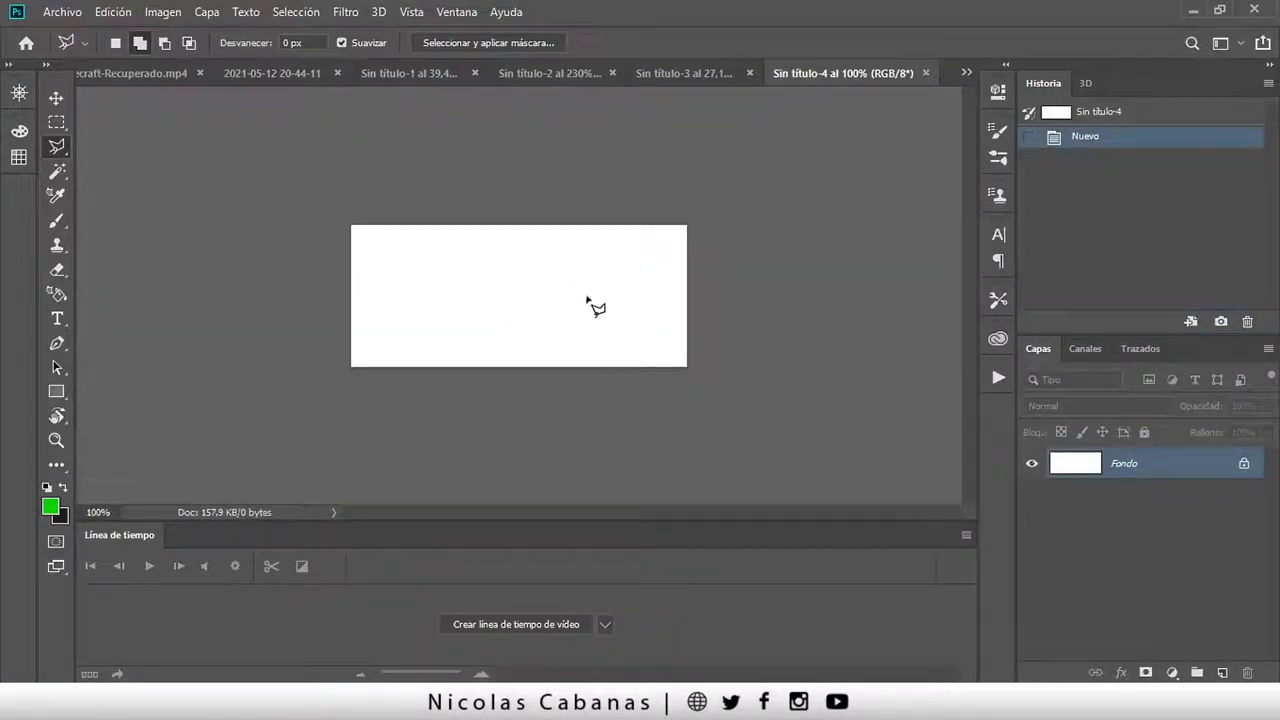
key(ctrl+v)
key(ctrl+space)
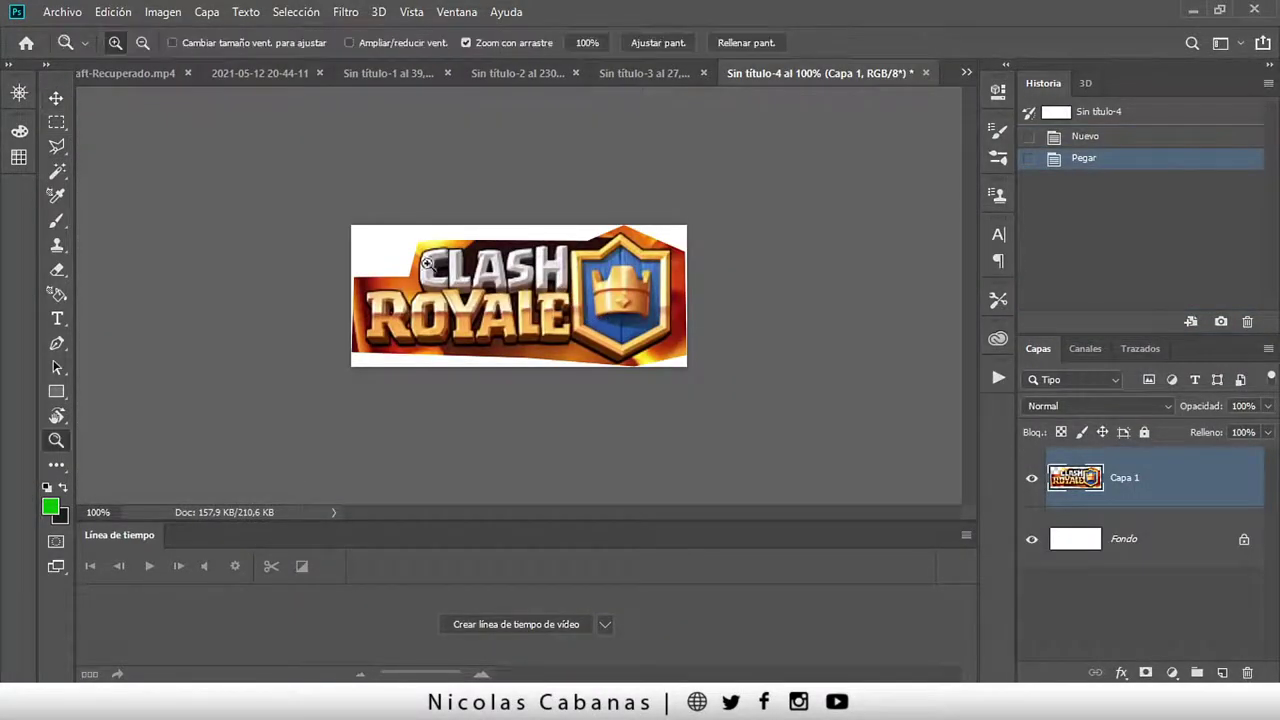
drag(396, 332, 426, 207)
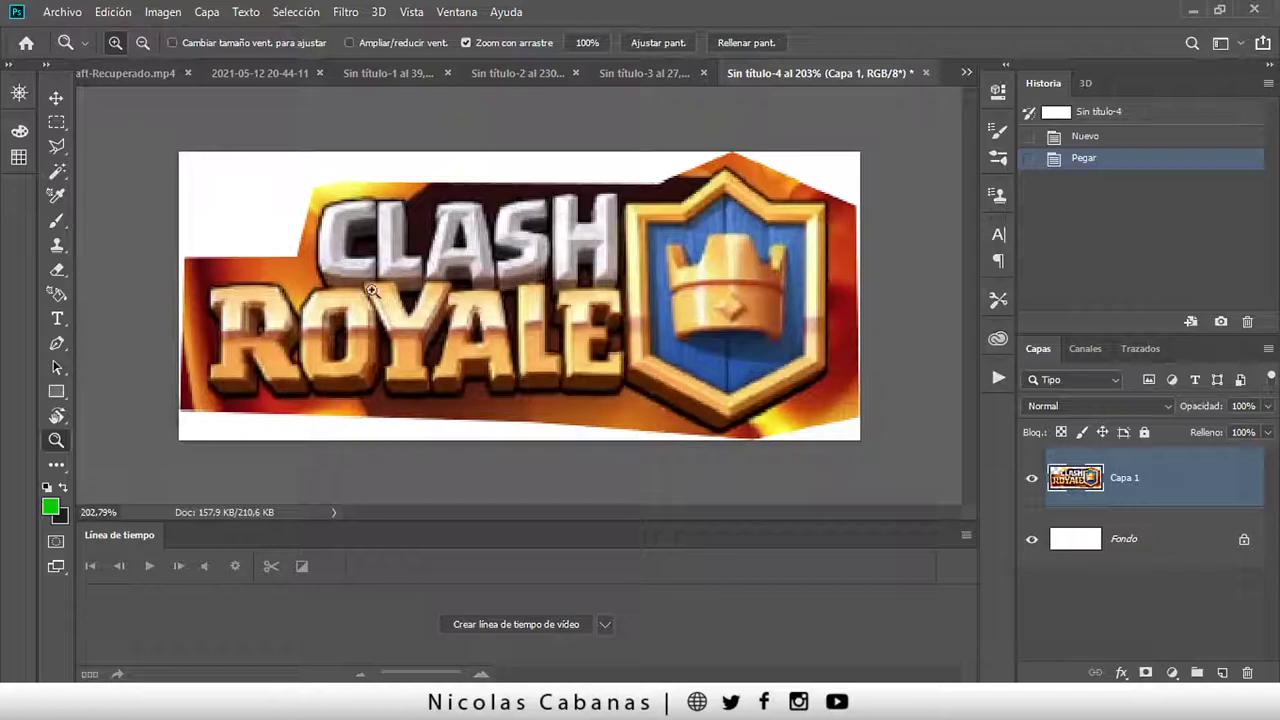
click(420, 73)
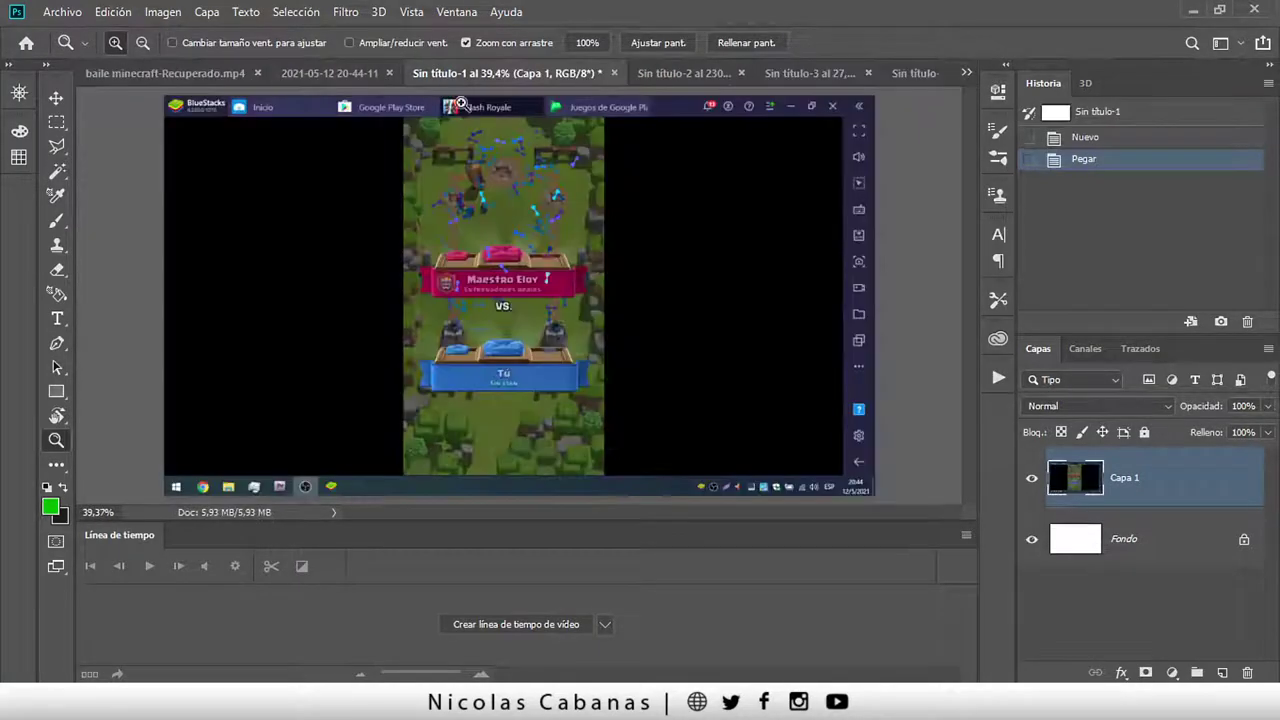
click(300, 83)
key(ctrl+d)
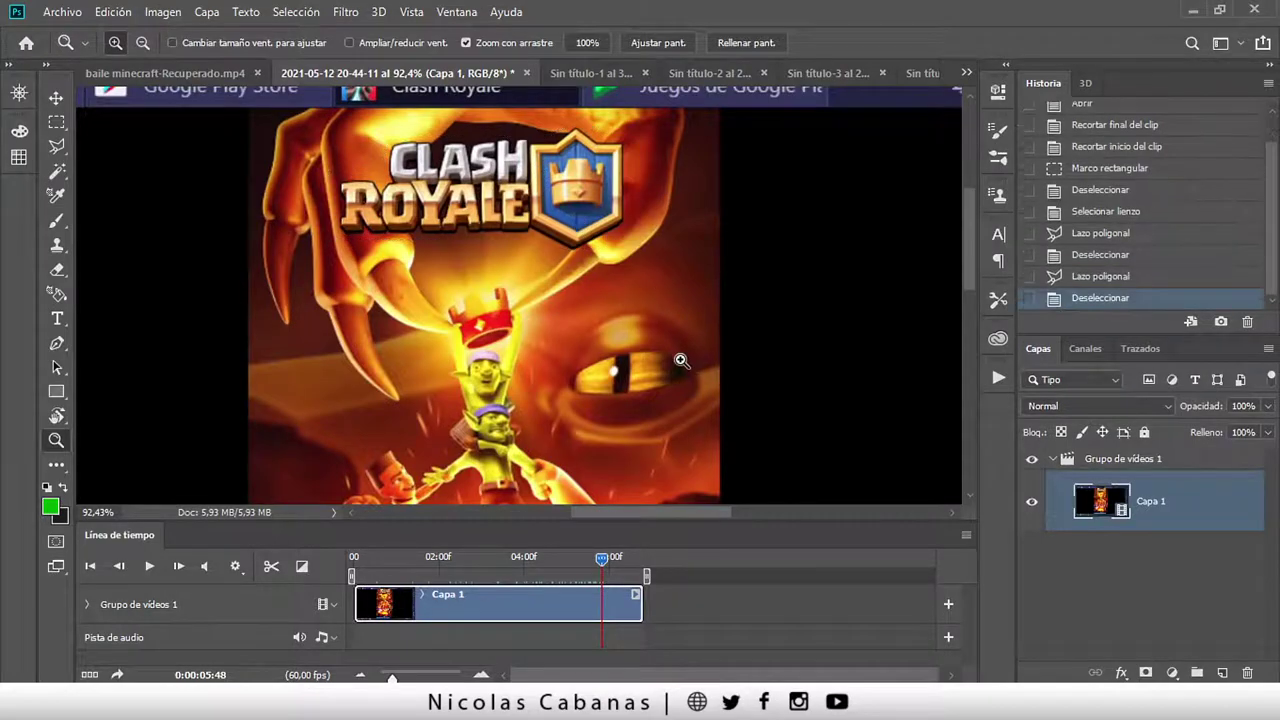
drag(677, 360, 603, 372)
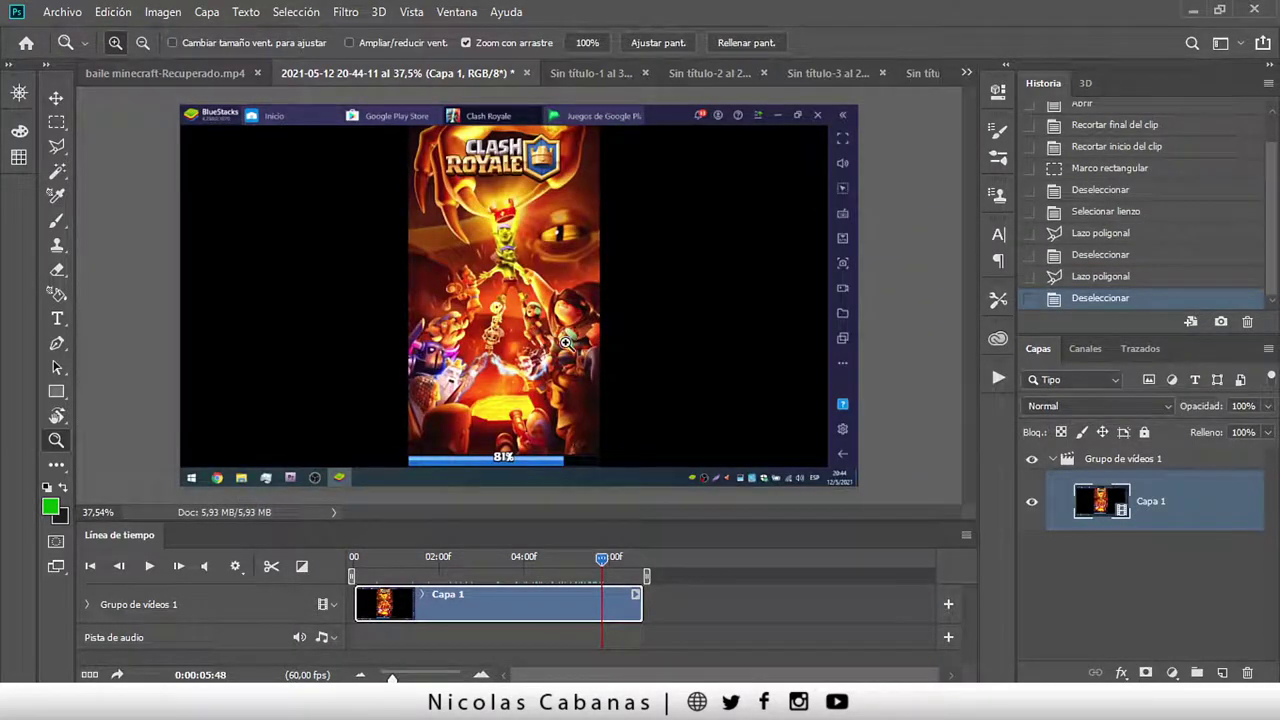
drag(431, 291, 459, 301)
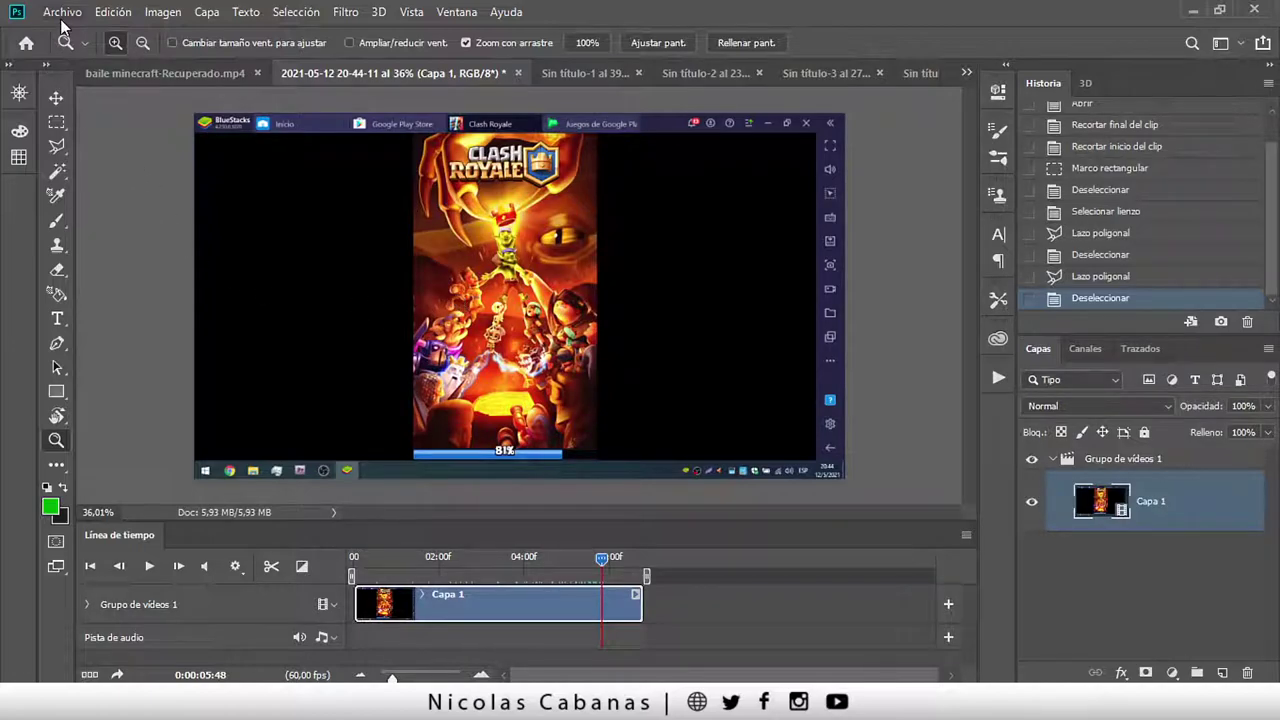
click(61, 16)
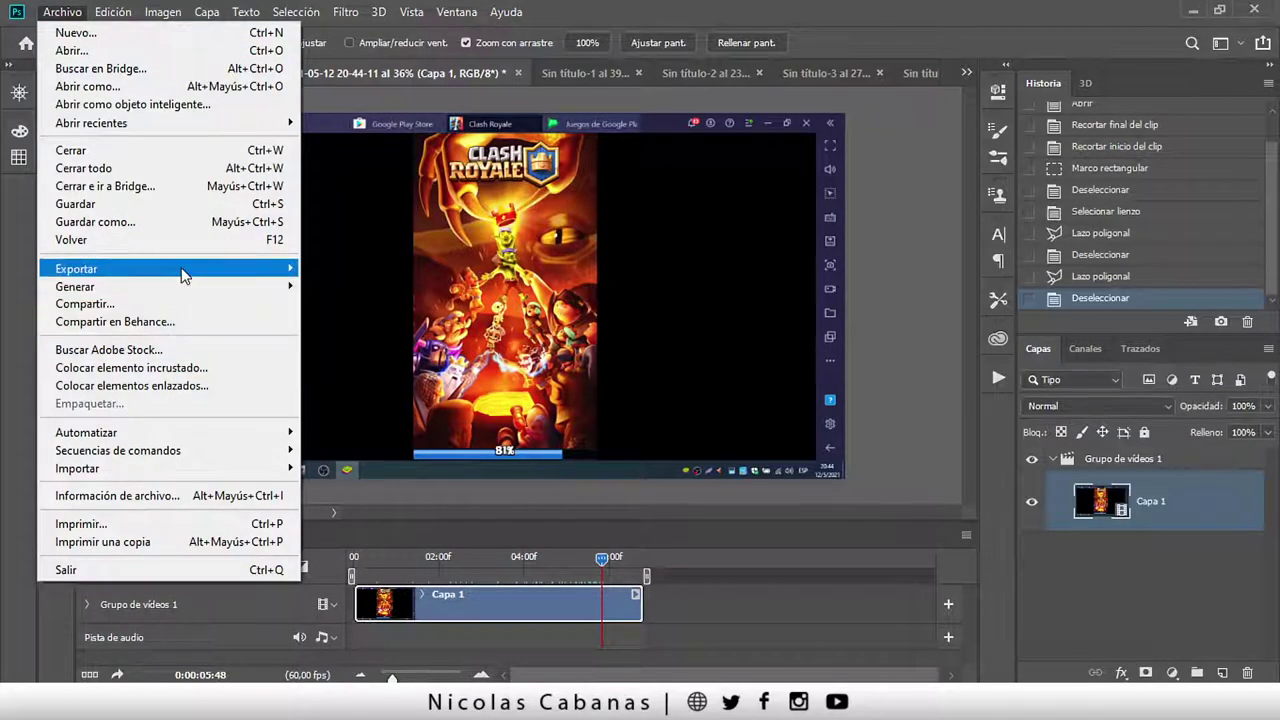
mouse_move(76, 269)
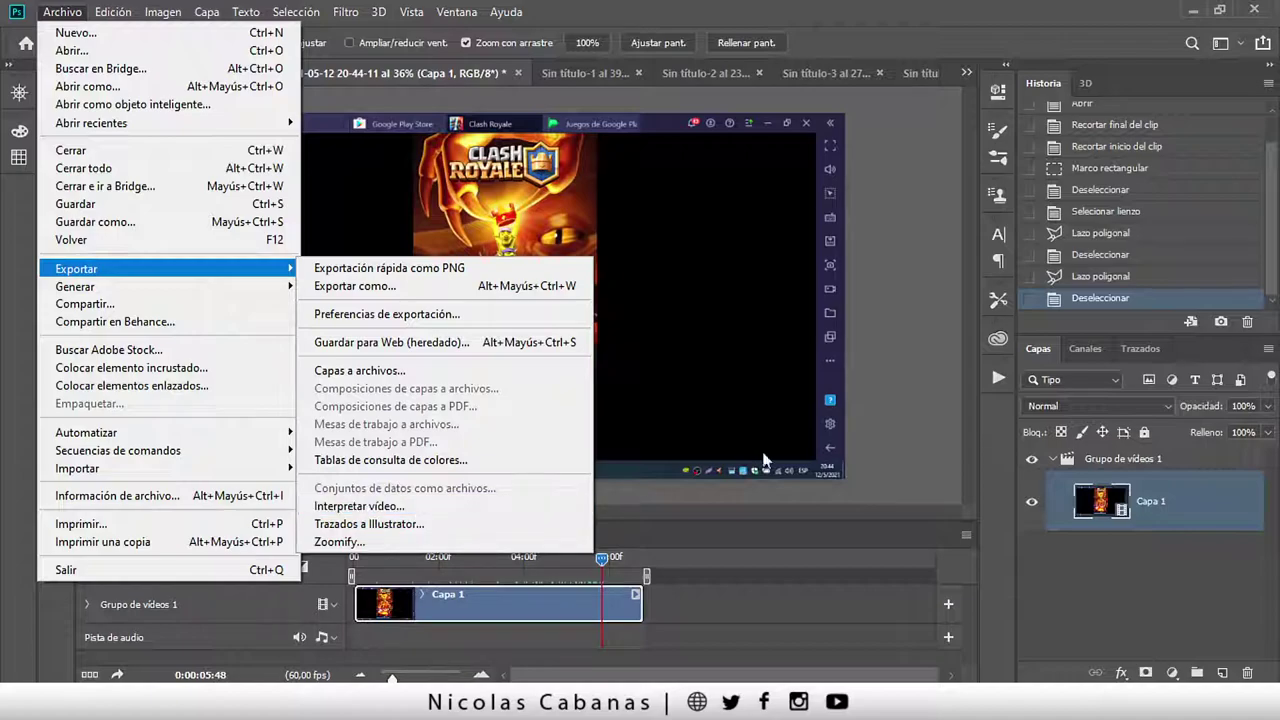
click(887, 39)
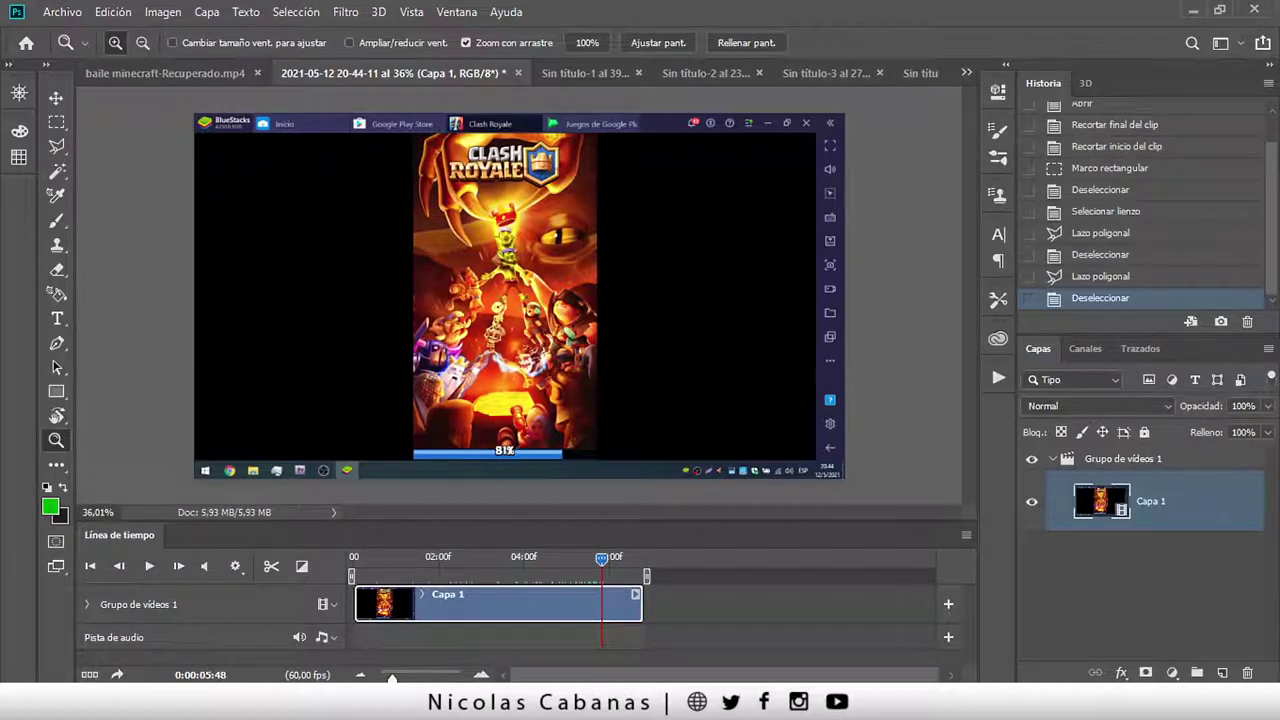